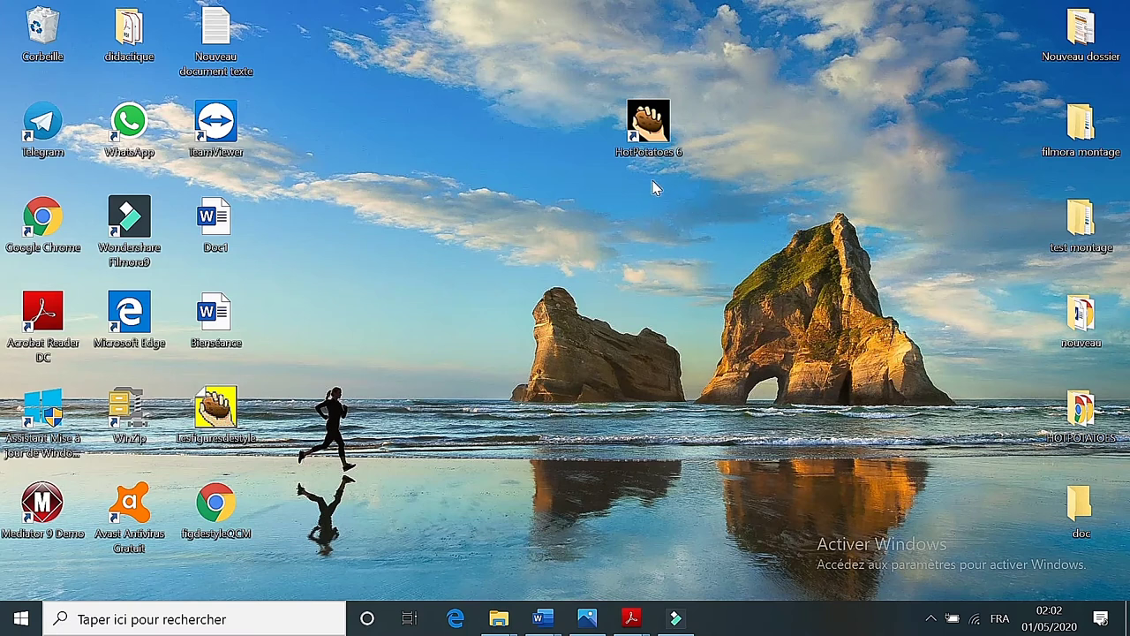
- Launch Hot Potatoes 6 and open its JCross crossword editor
double_click(648, 128)
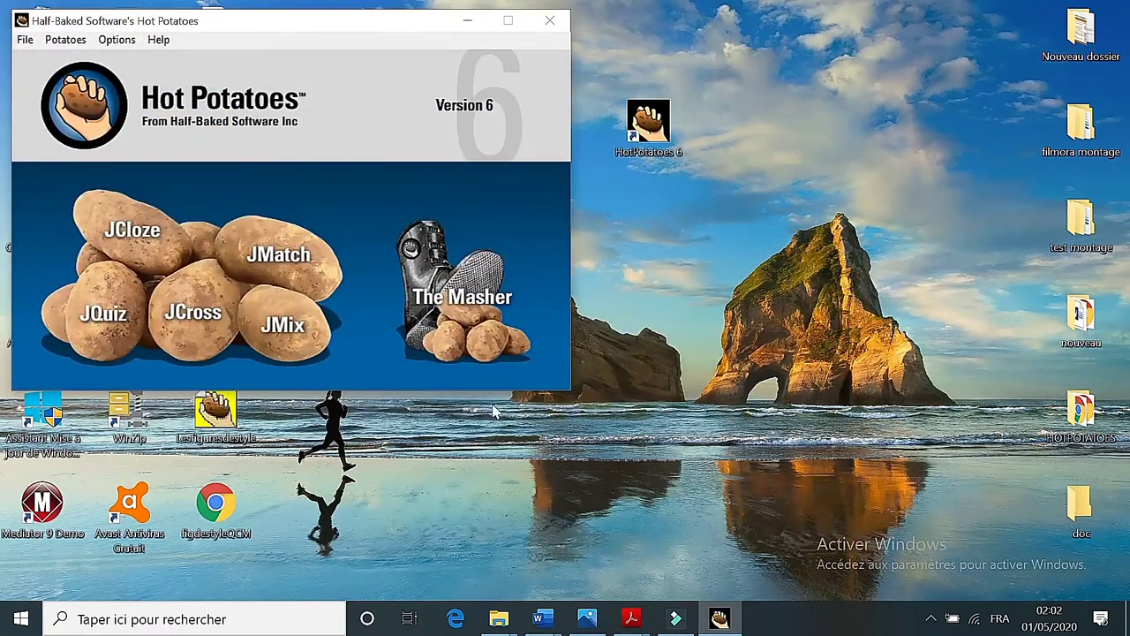
click(185, 322)
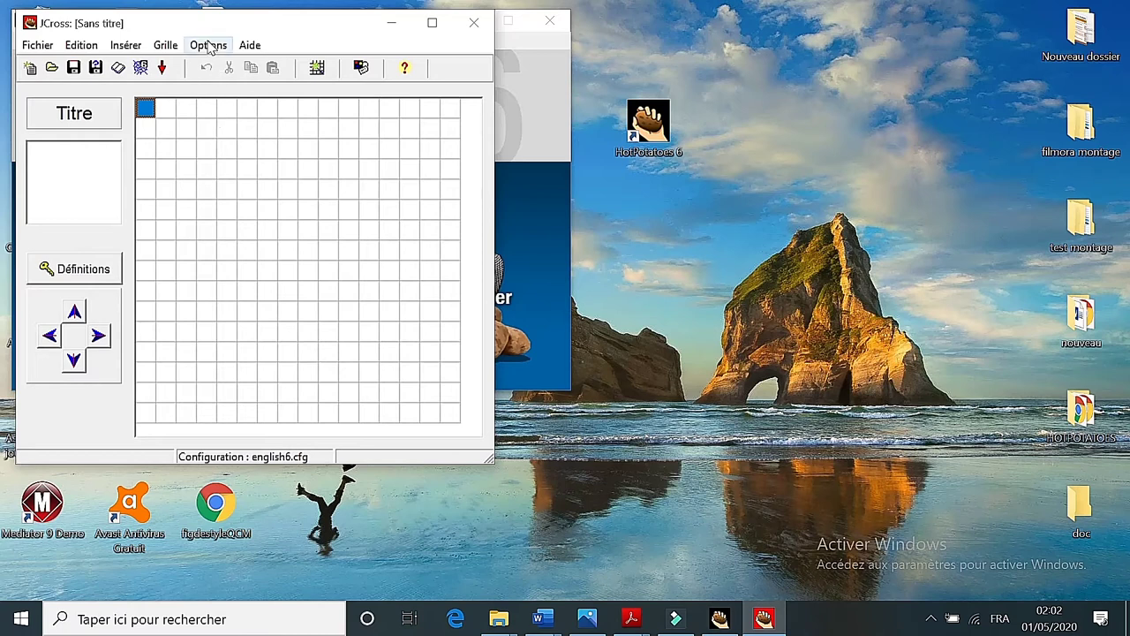
click(208, 45)
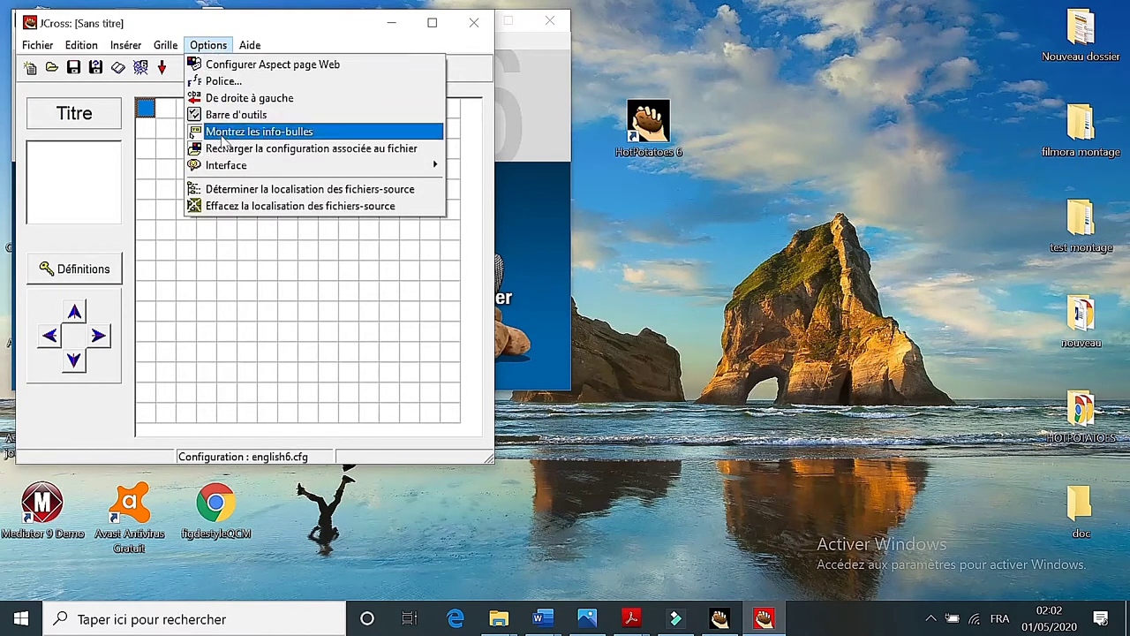
mouse_move(230, 174)
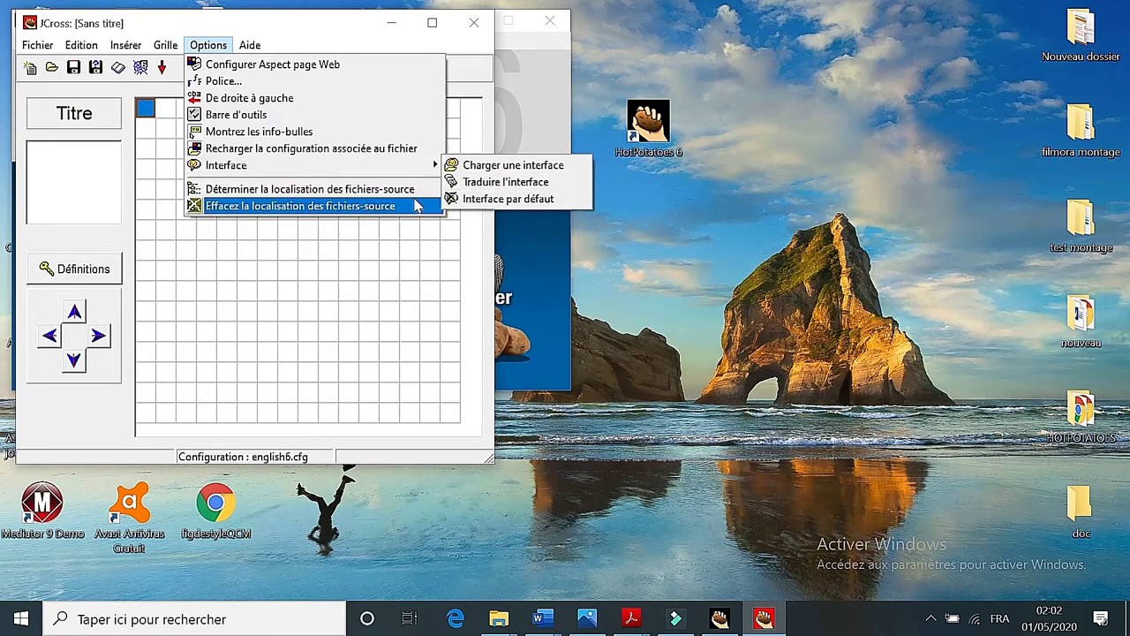
- Save the new crossword project on the desktop (Bureau) under the name Lexiquedutheatre
mouse_move(35, 50)
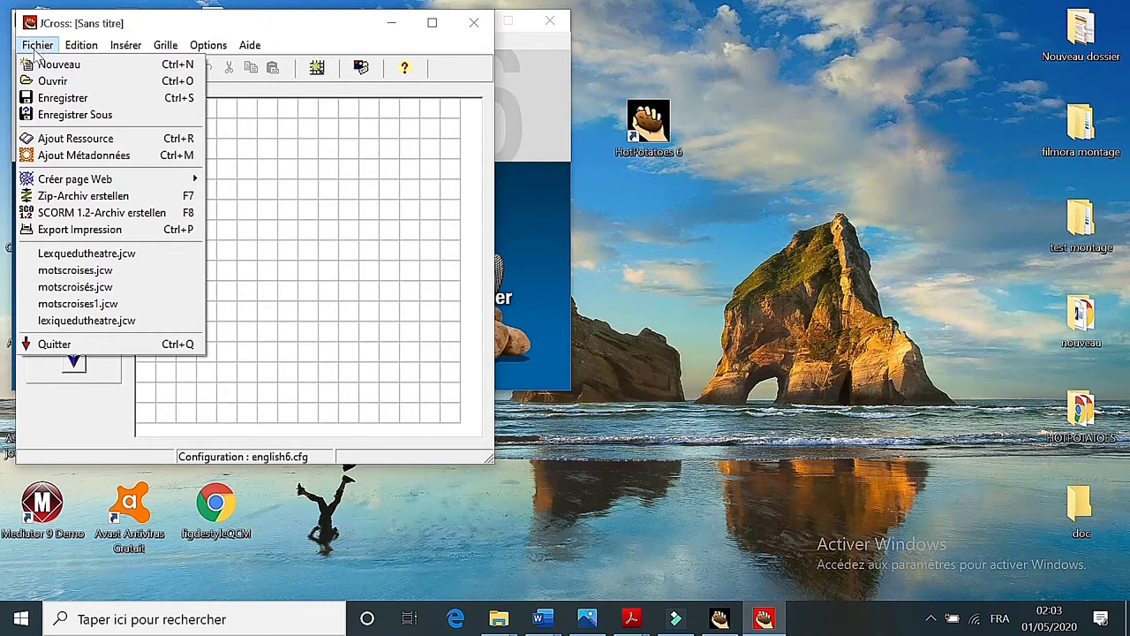
click(57, 116)
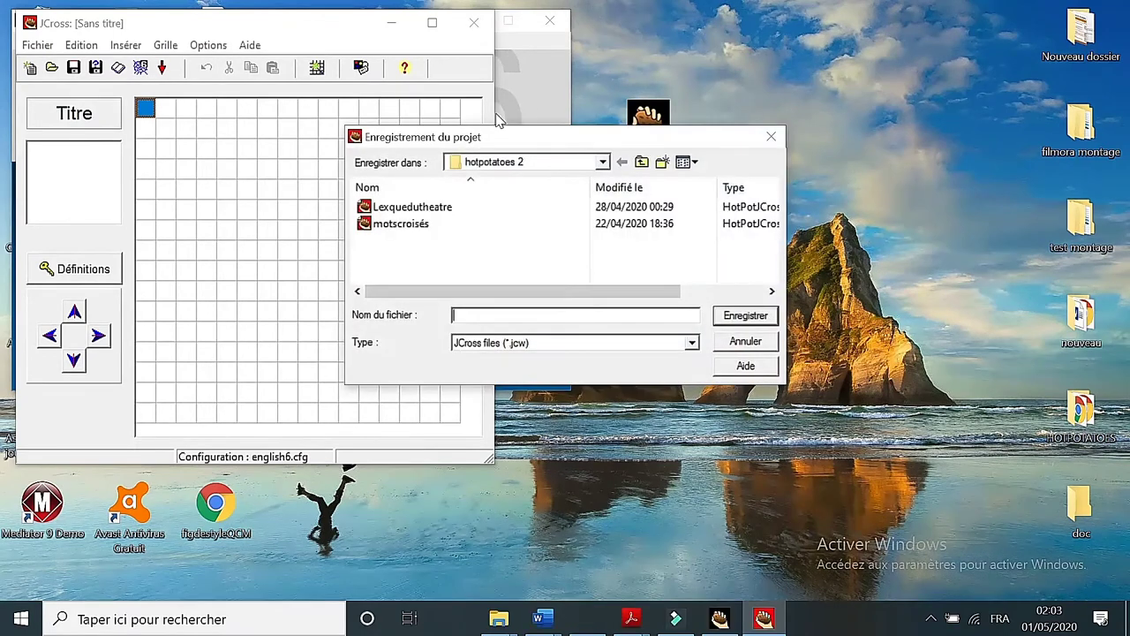
click(602, 163)
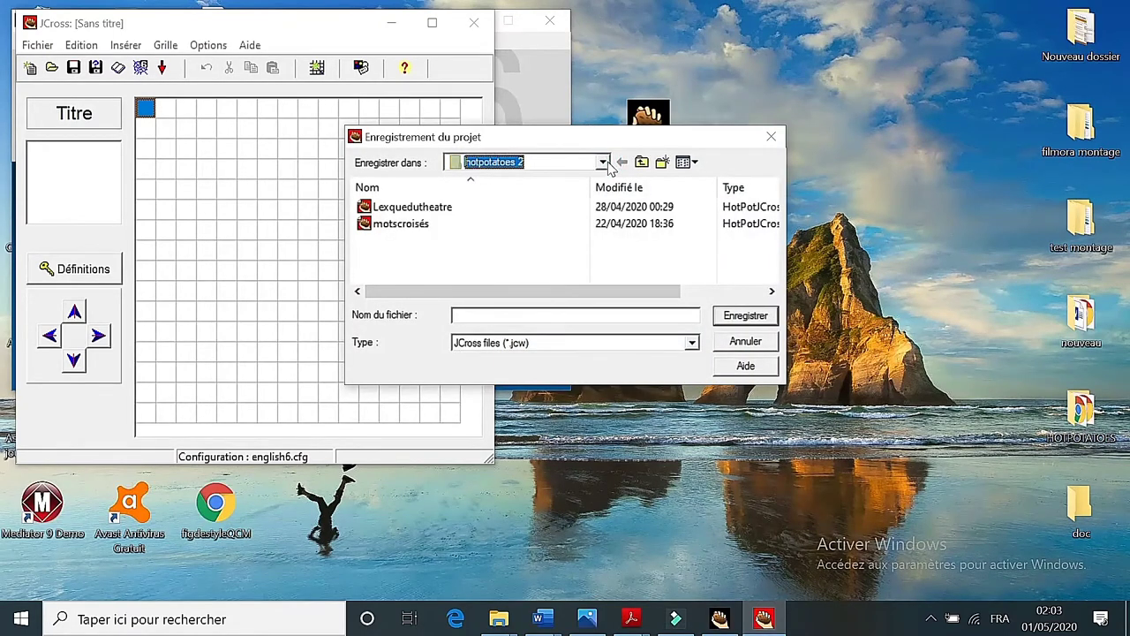
click(603, 163)
click(603, 163)
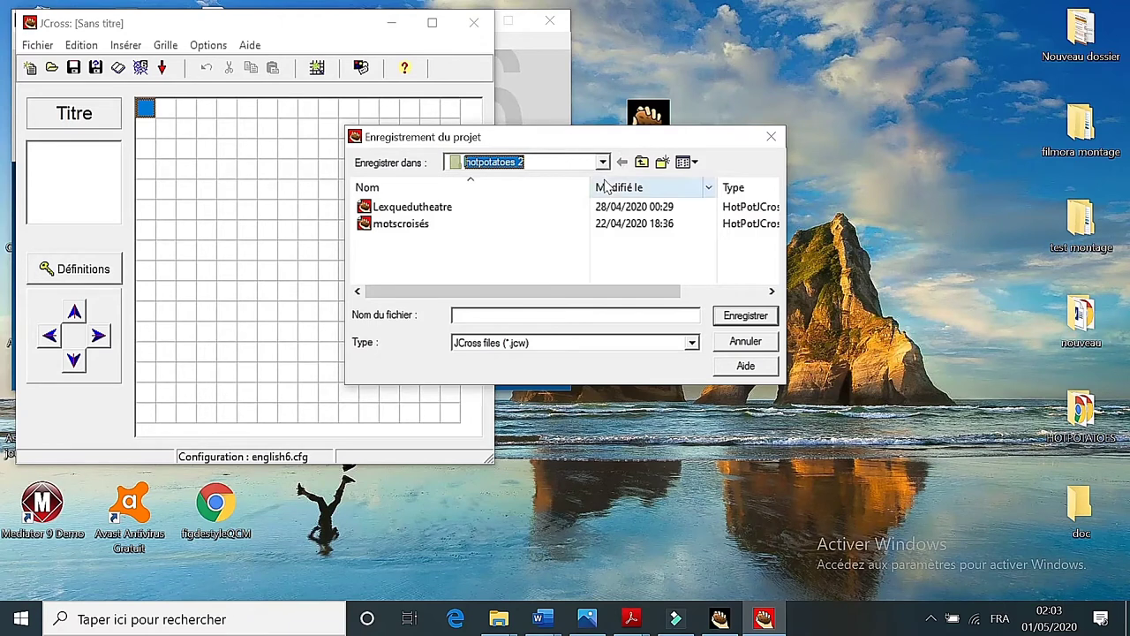
click(603, 163)
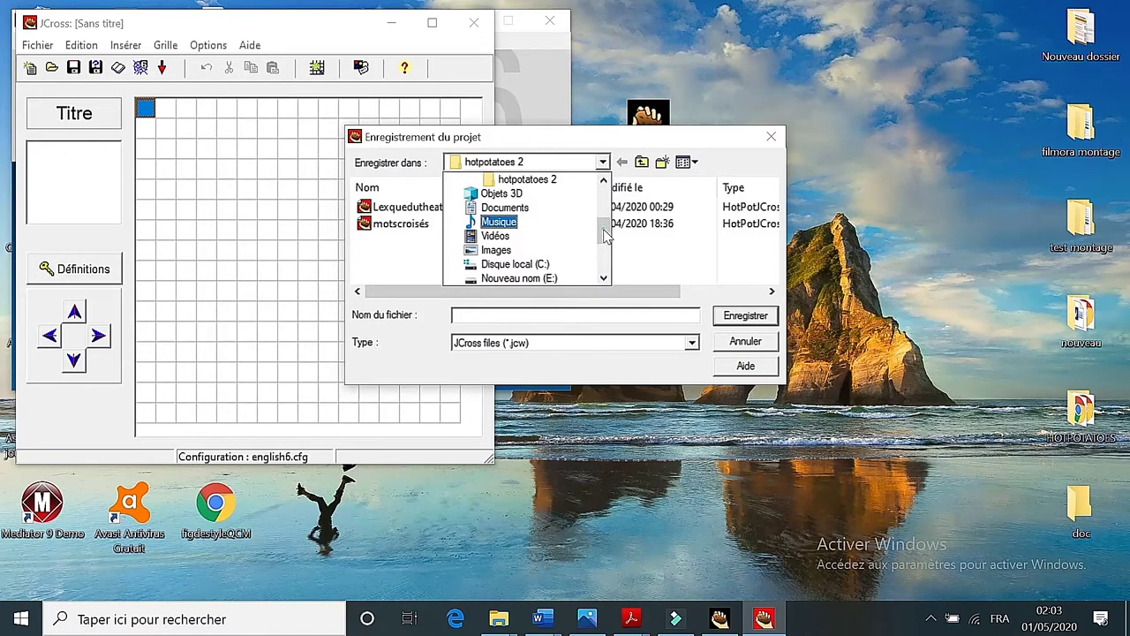
scroll(605, 187, up, 3)
click(512, 180)
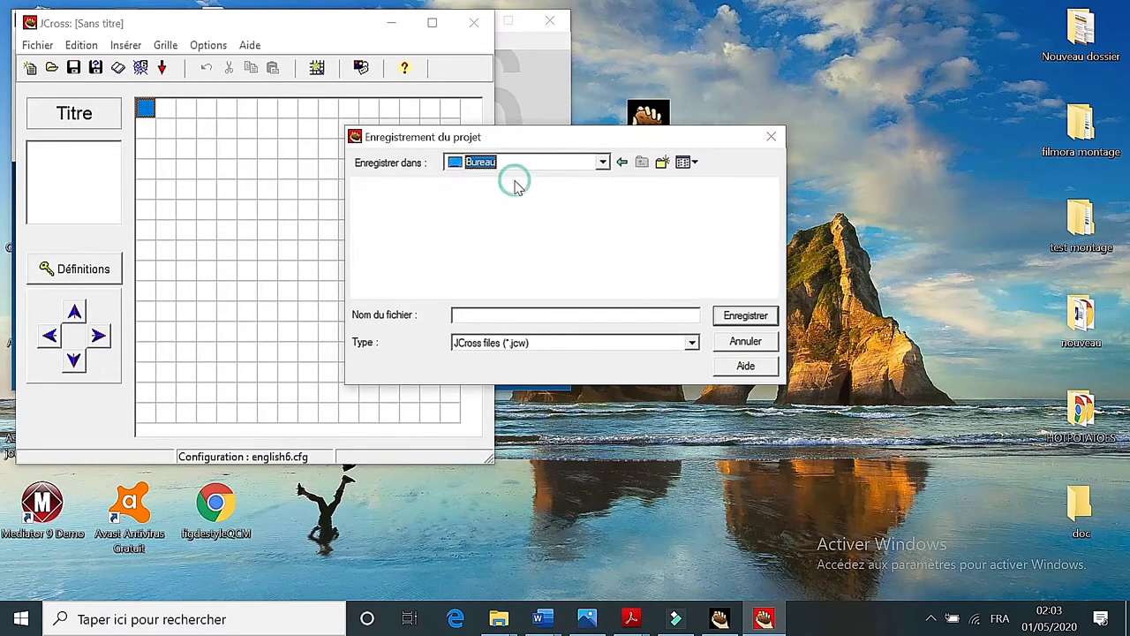
click(472, 315)
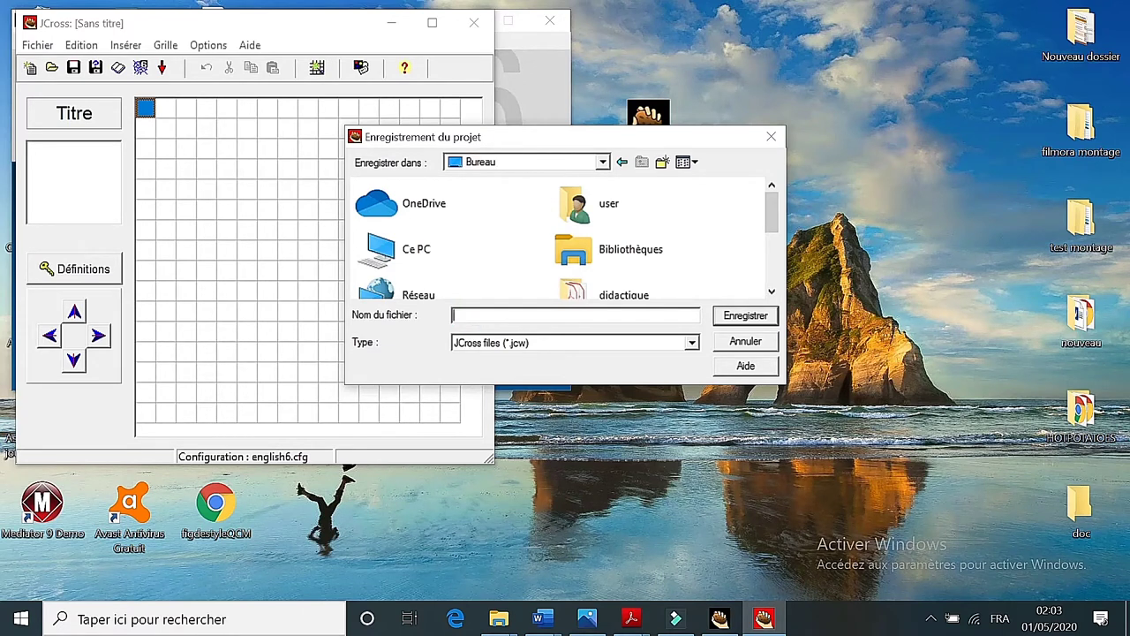
text(Le)
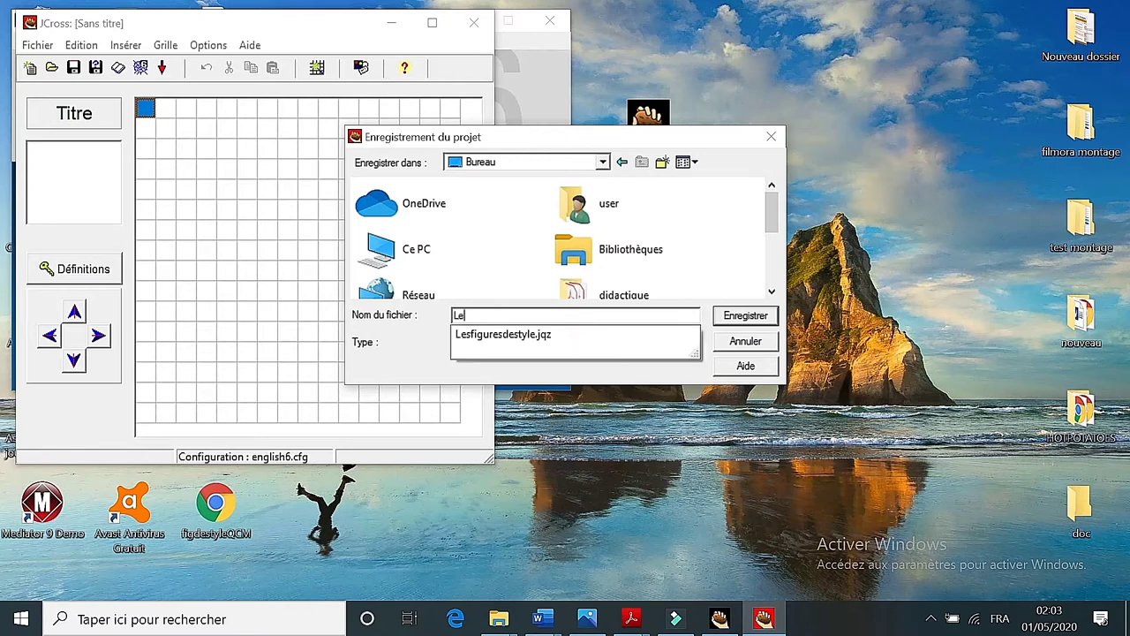
text(xique)
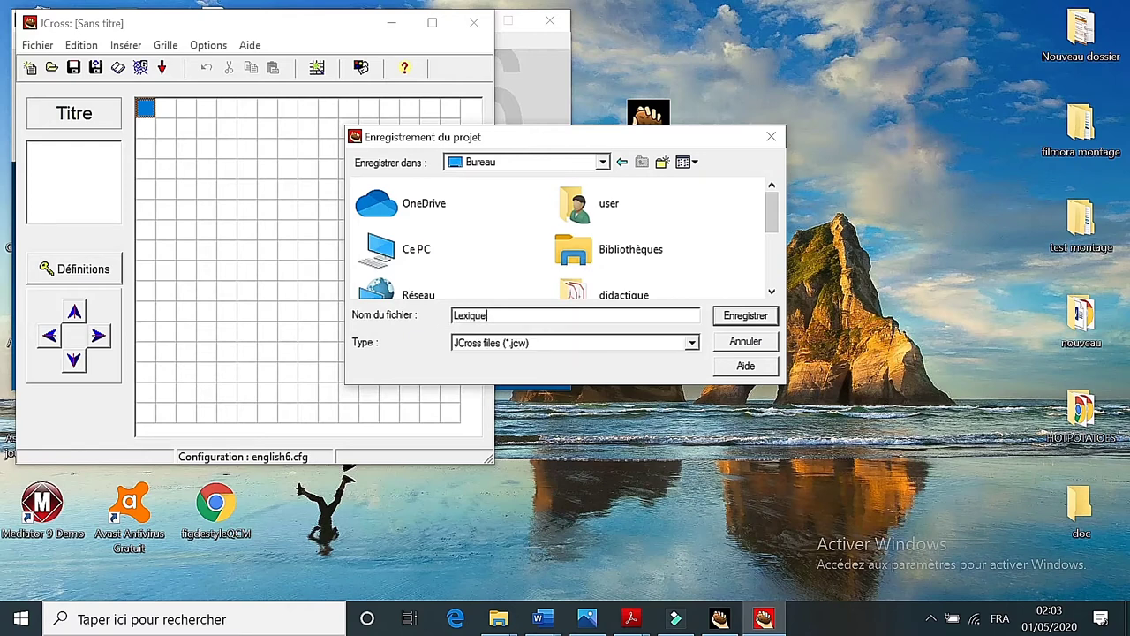
text(dutheatre)
click(727, 317)
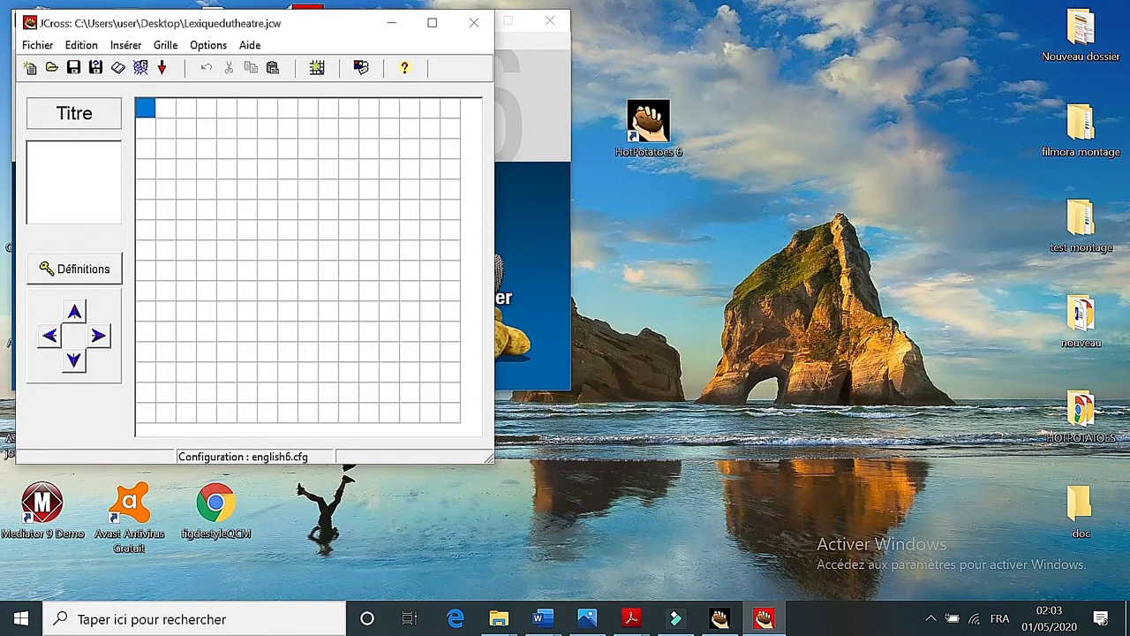
- Title the crossword "Le lexique du theatre" and open the automatic grid generator
text(Le lexique du theatre)
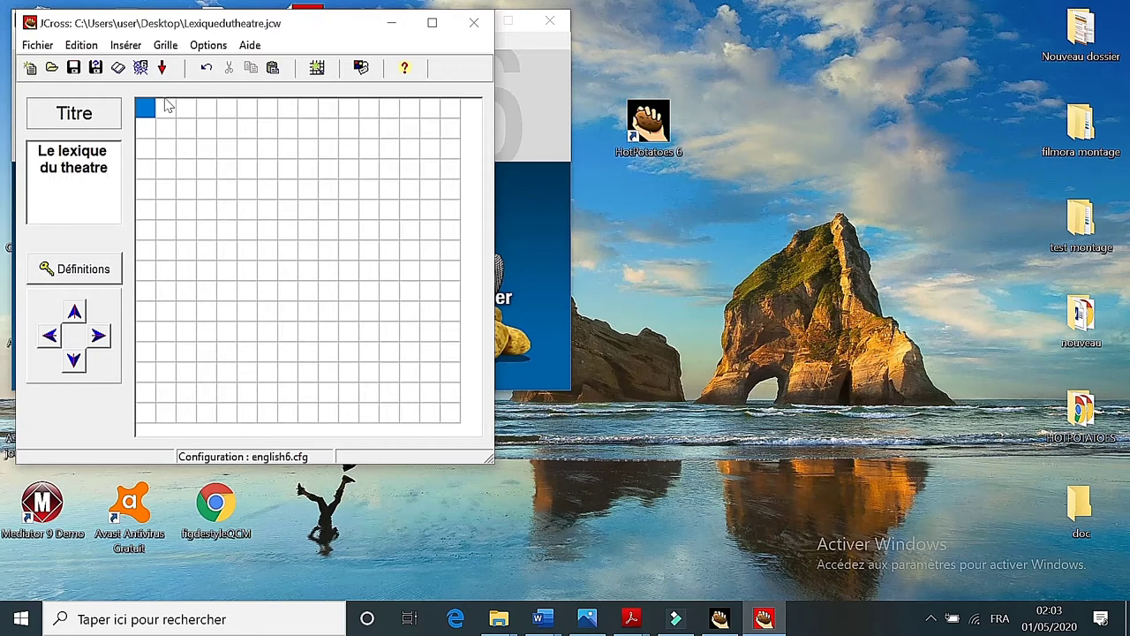
click(172, 50)
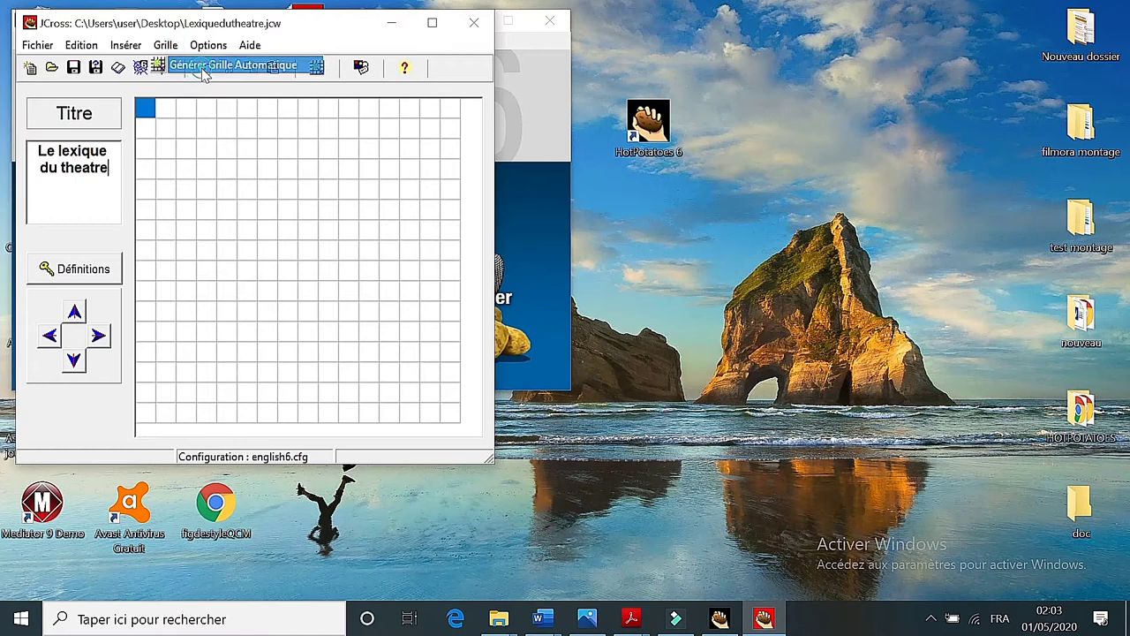
click(204, 67)
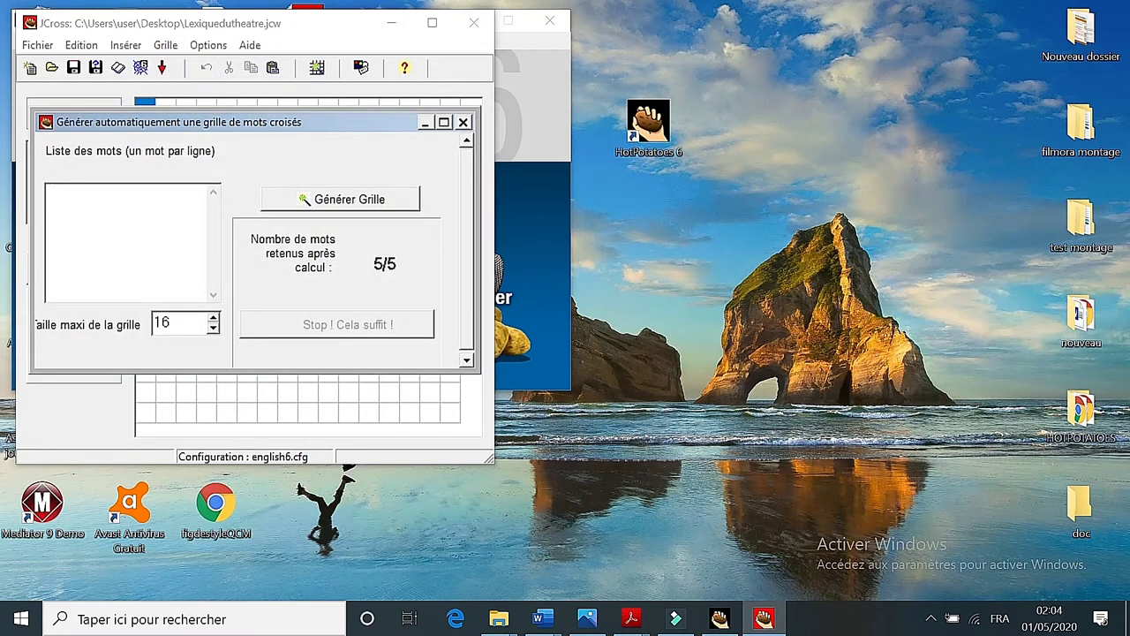
- Set the maximum grid size to 8 in the automatic crossword generator
click(65, 198)
click(213, 328)
click(213, 328)
click(213, 328)
click(212, 329)
click(213, 329)
click(213, 328)
click(213, 328)
click(213, 329)
click(212, 329)
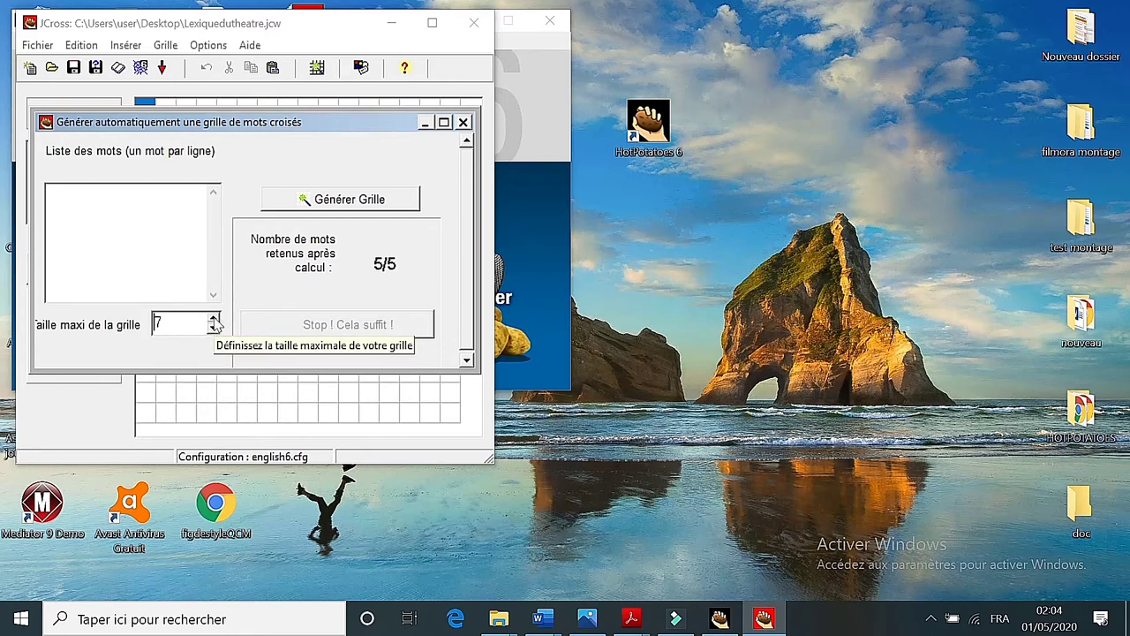
click(213, 319)
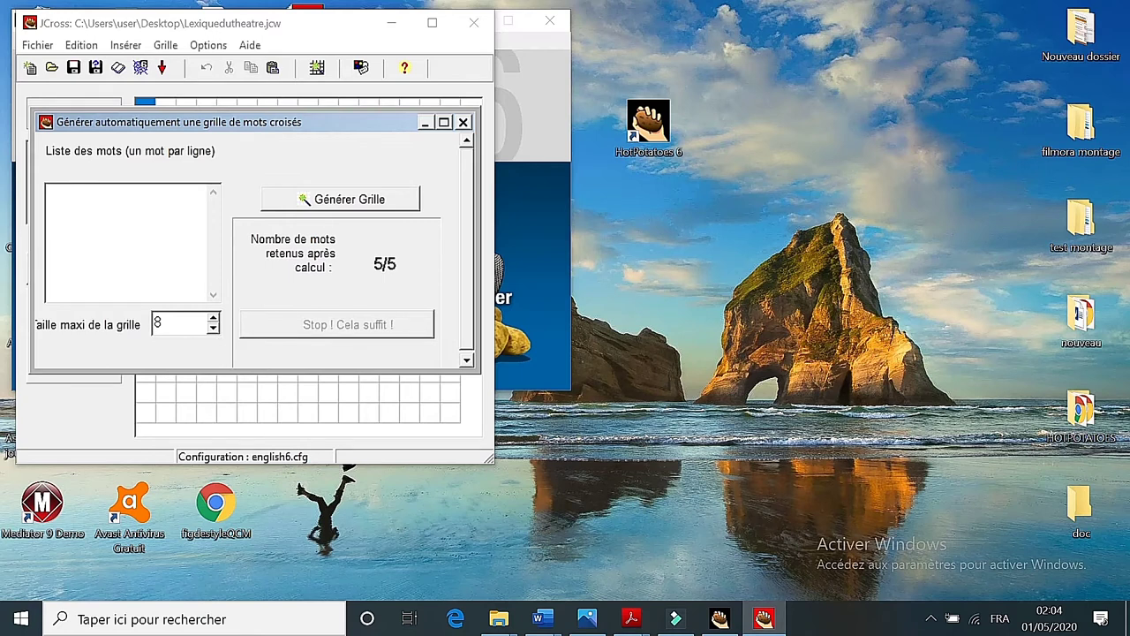
- Generate and save a crossword grid from the words Bienséance, Aparté, Tirade, Monologue, Exposition, Quiproquo, Didascalie and Dramaturge
click(92, 197)
click(77, 193)
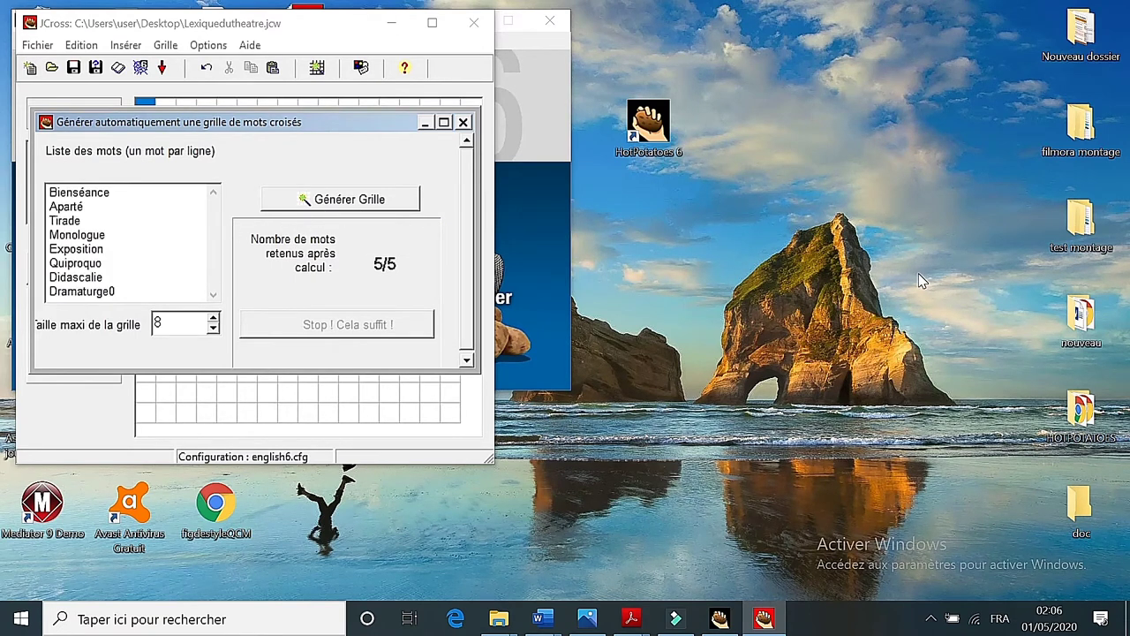
key(BackSpace)
click(349, 203)
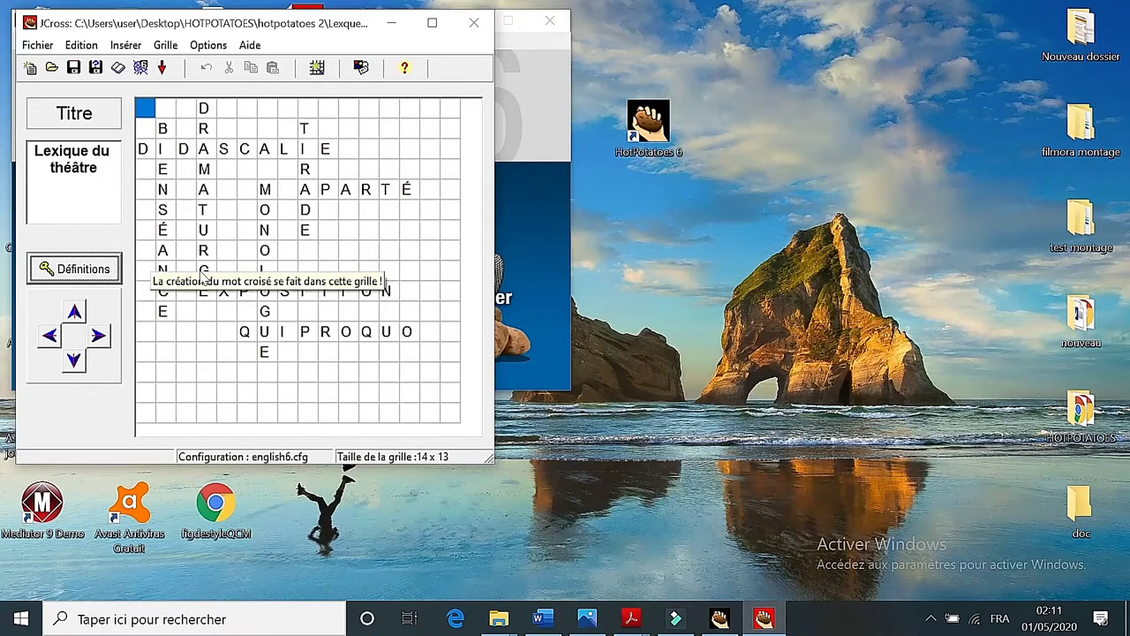
click(74, 69)
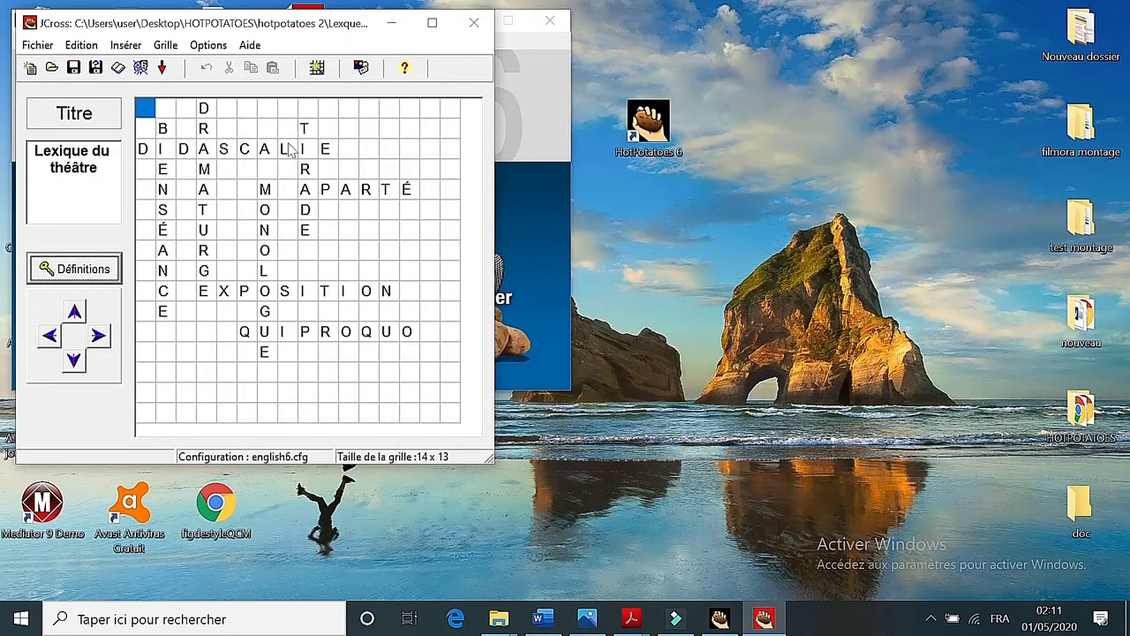
- Open the crossword's definitions and examine the horizontal and vertical clues, including those for DRAMATURGE and APARTÉ
click(83, 270)
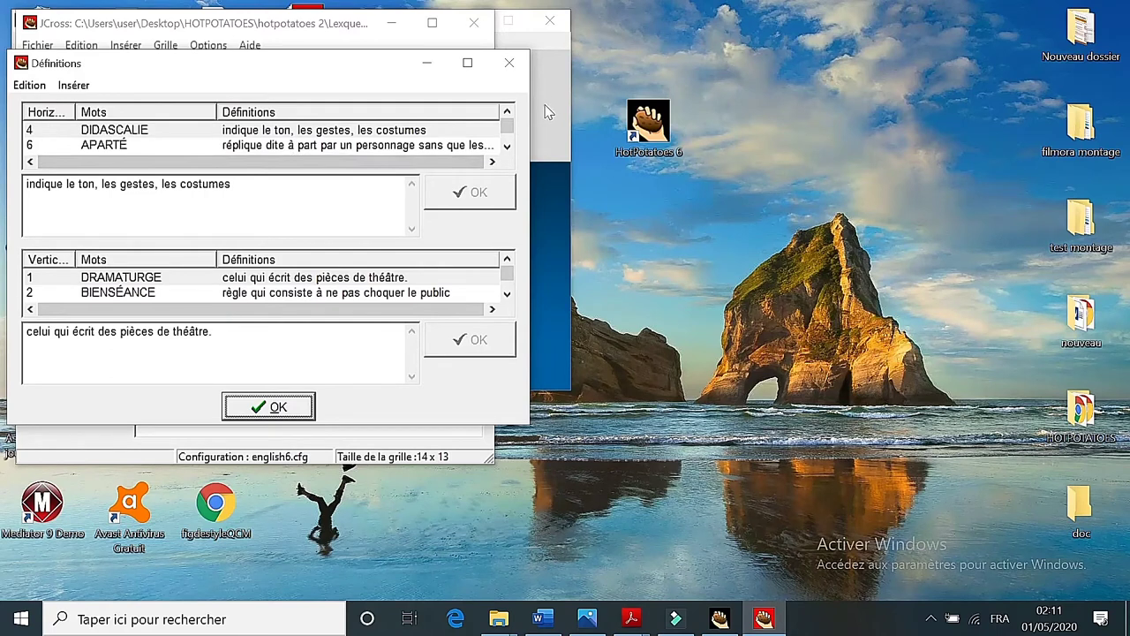
click(507, 145)
click(507, 146)
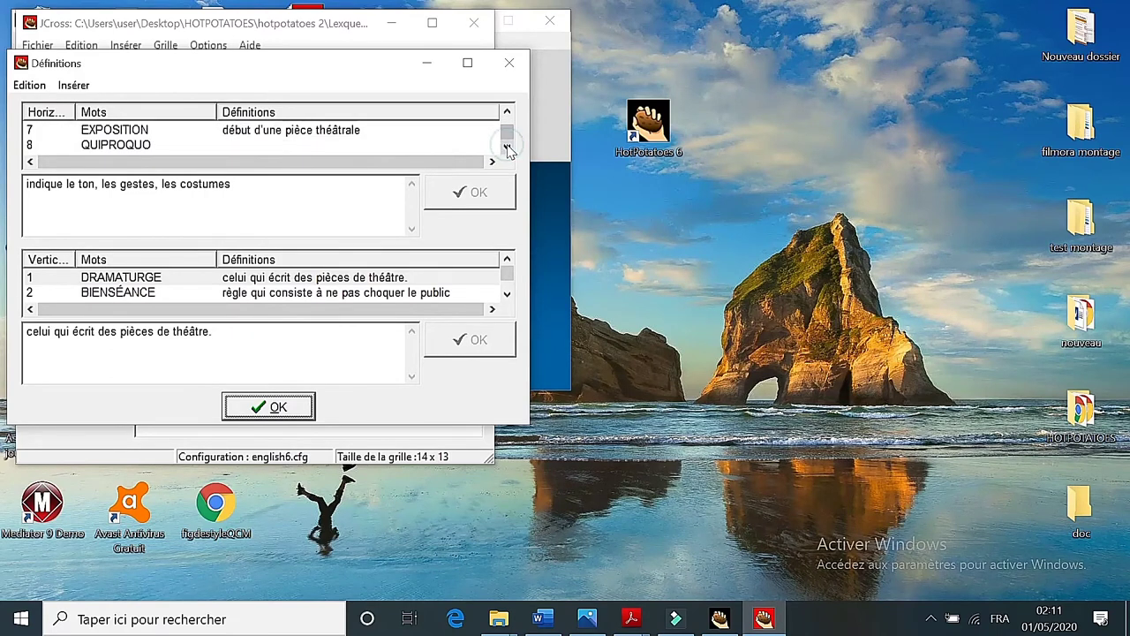
click(40, 112)
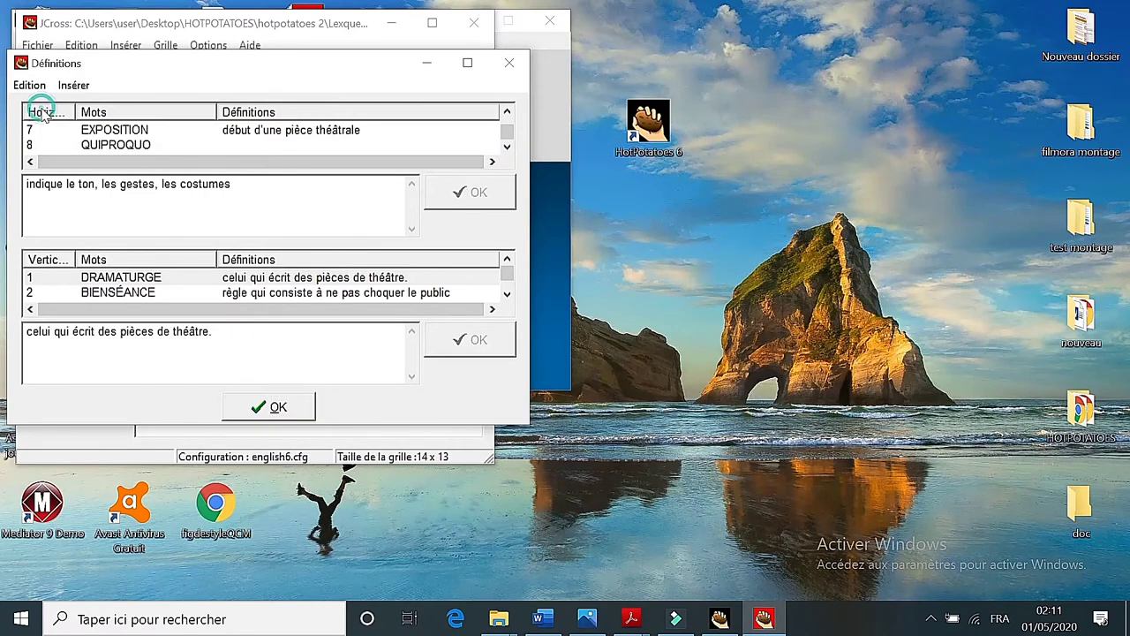
click(61, 277)
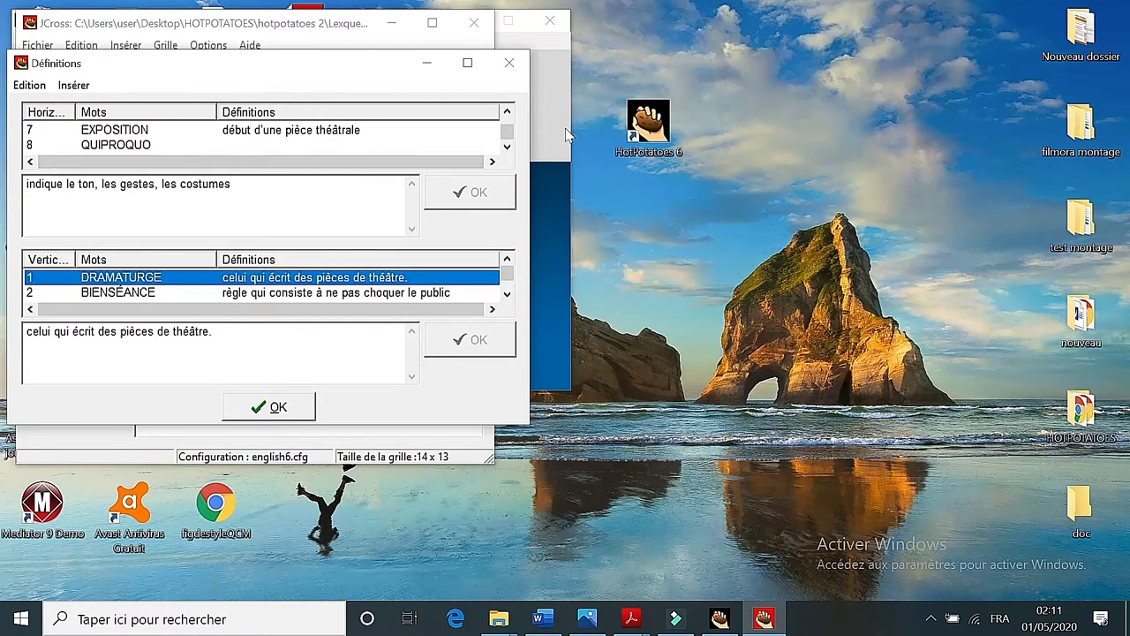
click(507, 112)
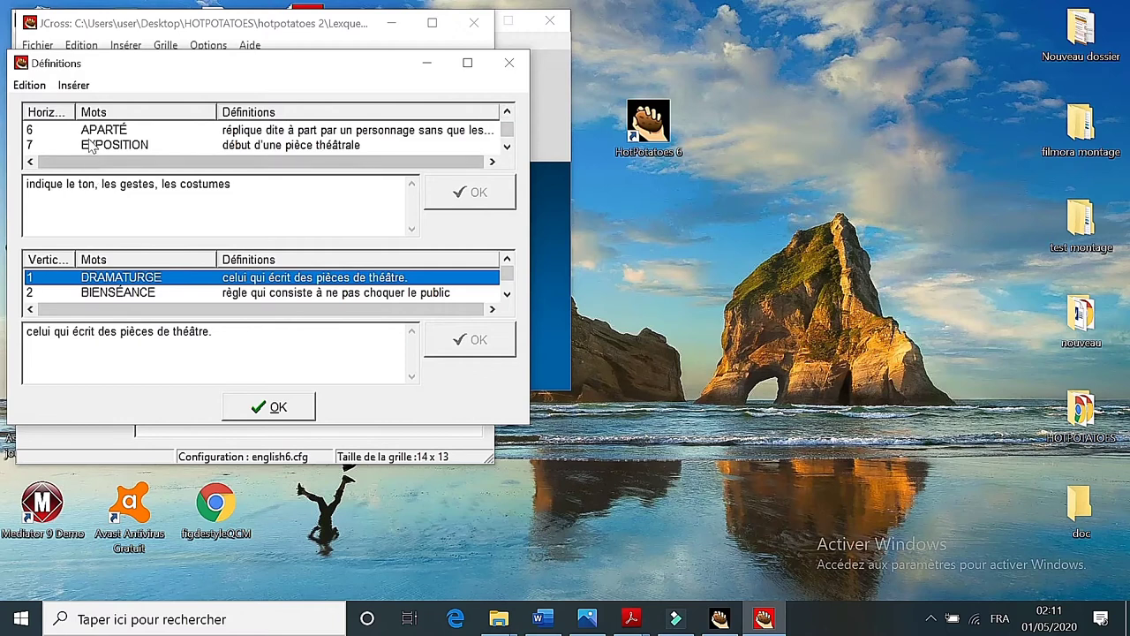
click(265, 131)
click(264, 130)
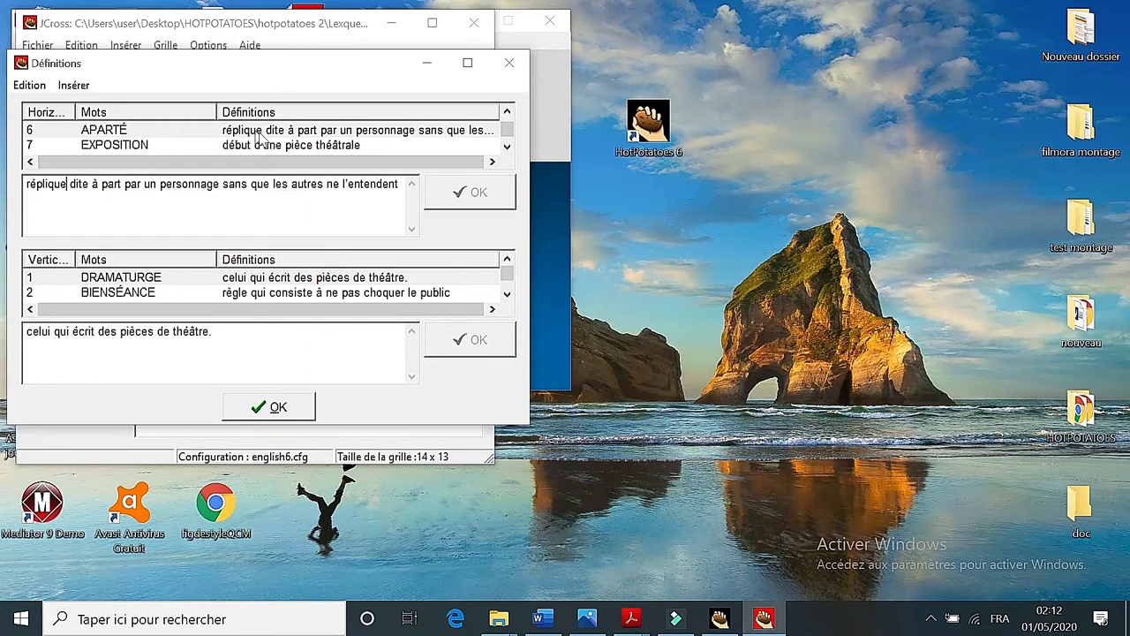
- Paste "incompréhension mutuelle de deux personnages" as the definition of the horizontal word QUIPROQUO and validate it
click(507, 146)
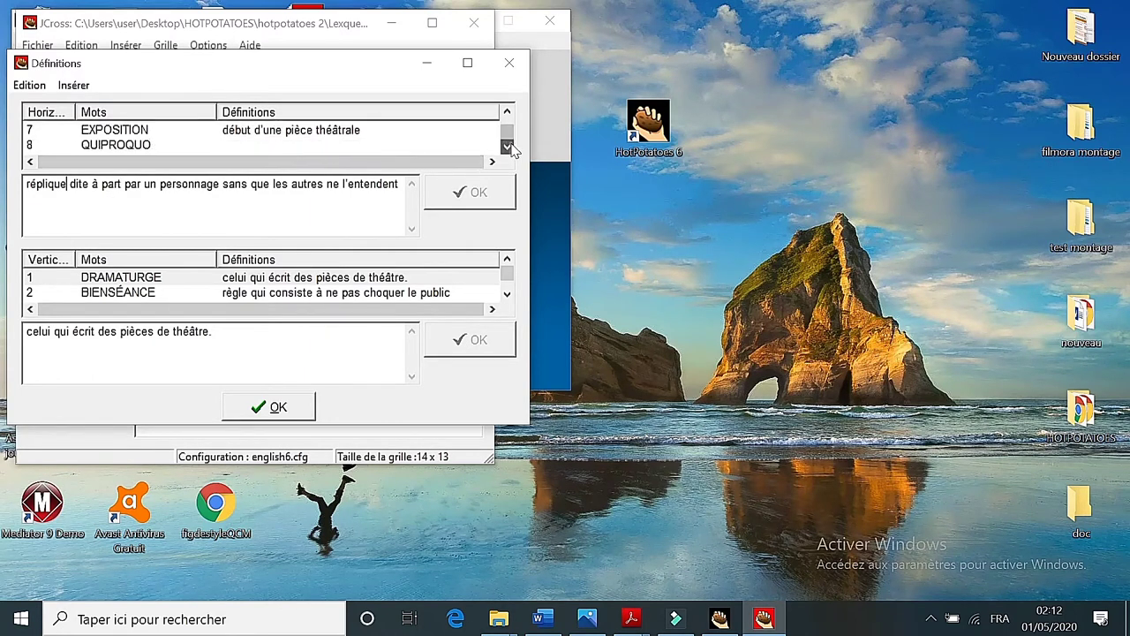
click(128, 149)
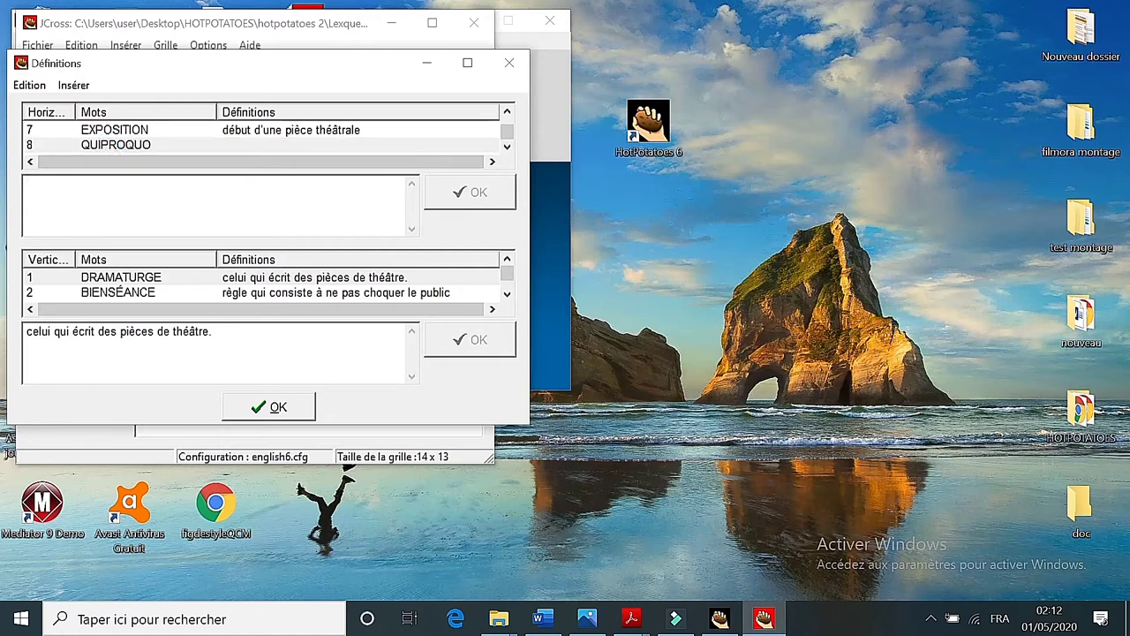
right_click(80, 187)
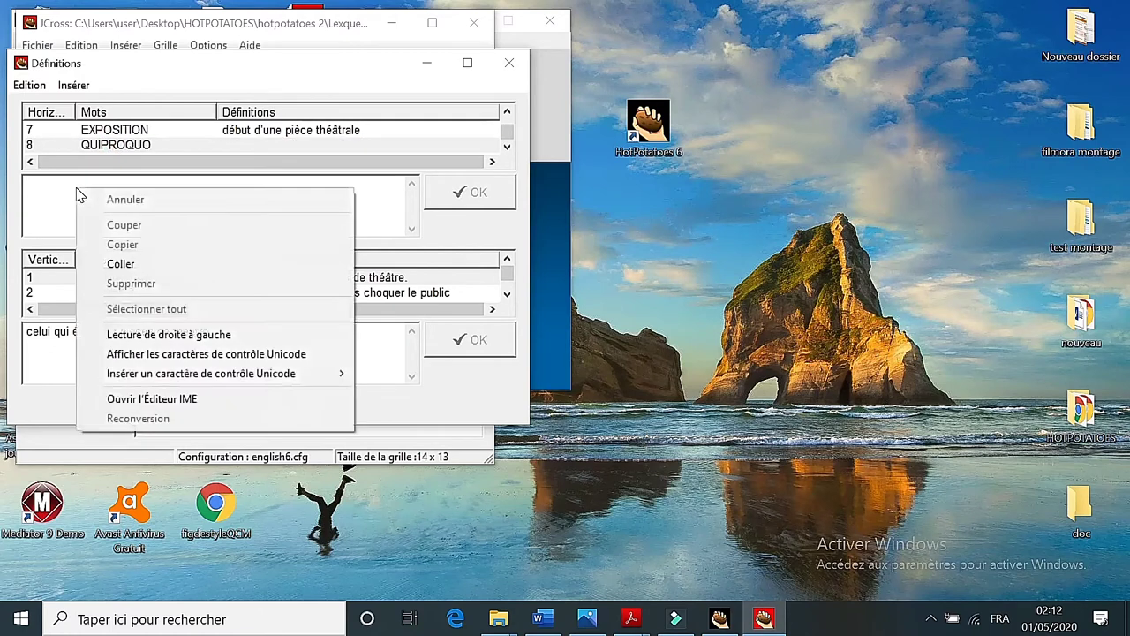
click(129, 263)
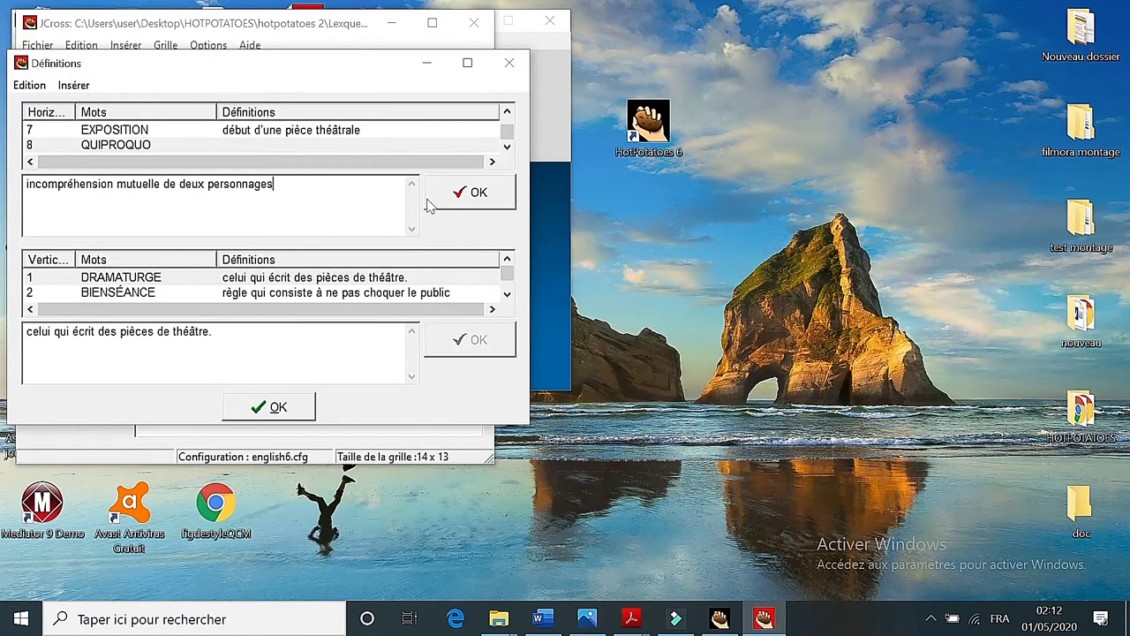
click(468, 194)
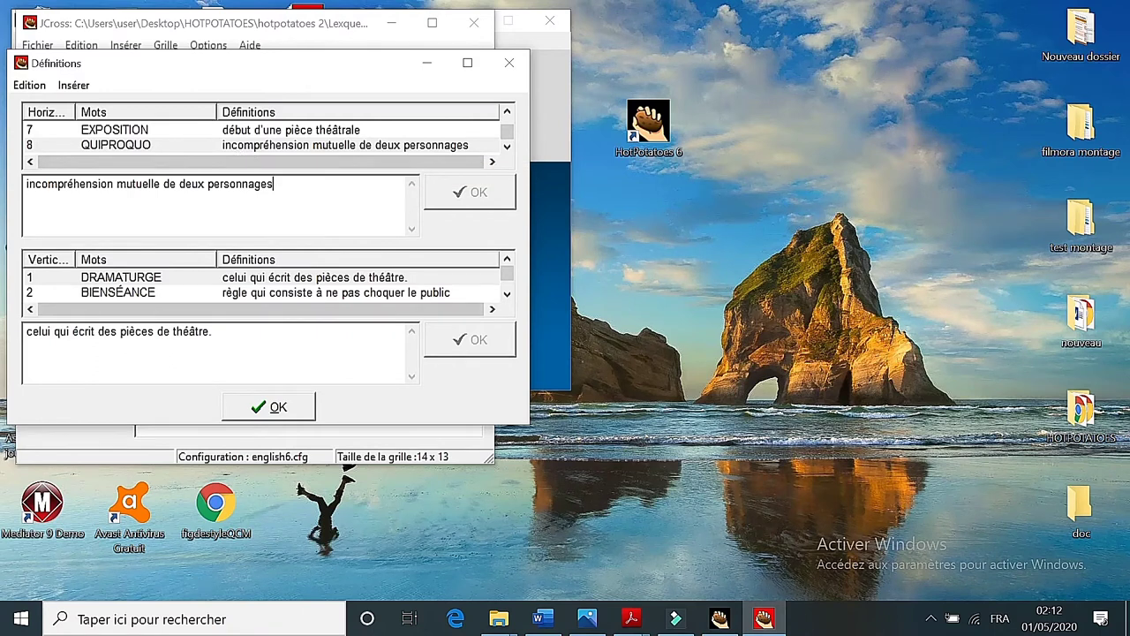
- Select the vertical word MONOLOGUE for its definition, switch to Word and copy the line "tirade prononcée par un personnage seul sur scène"
click(507, 294)
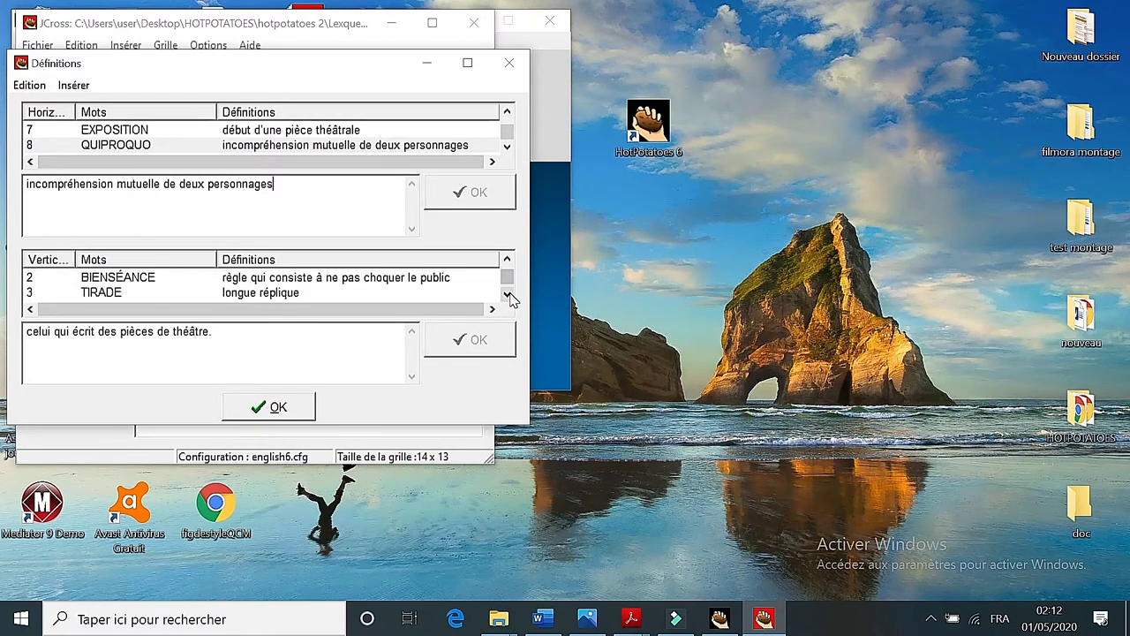
click(507, 294)
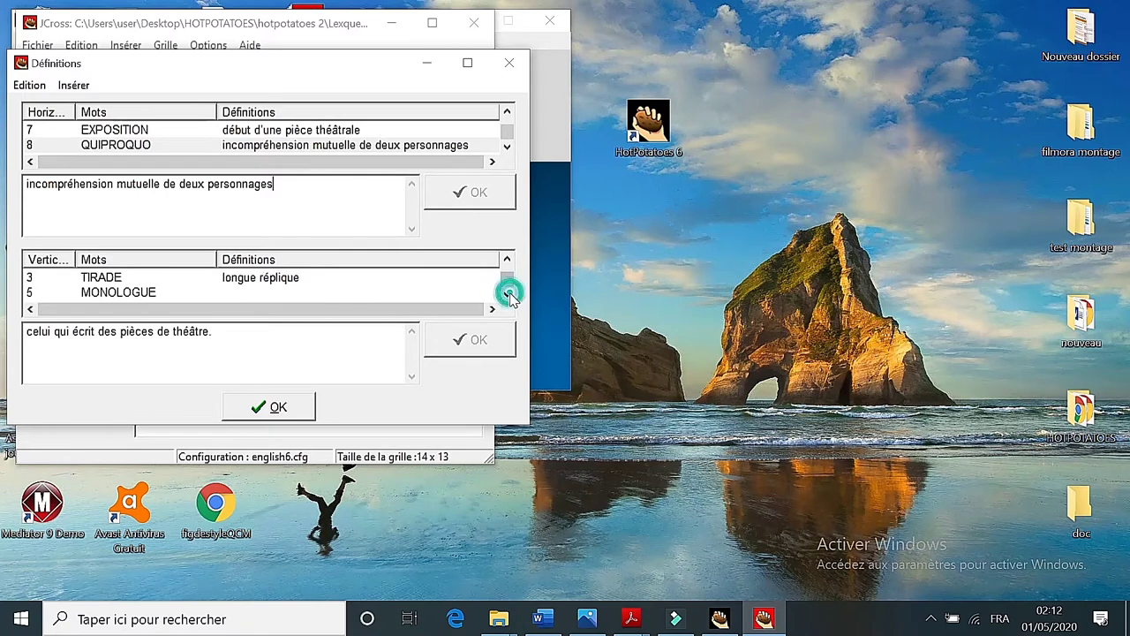
click(124, 294)
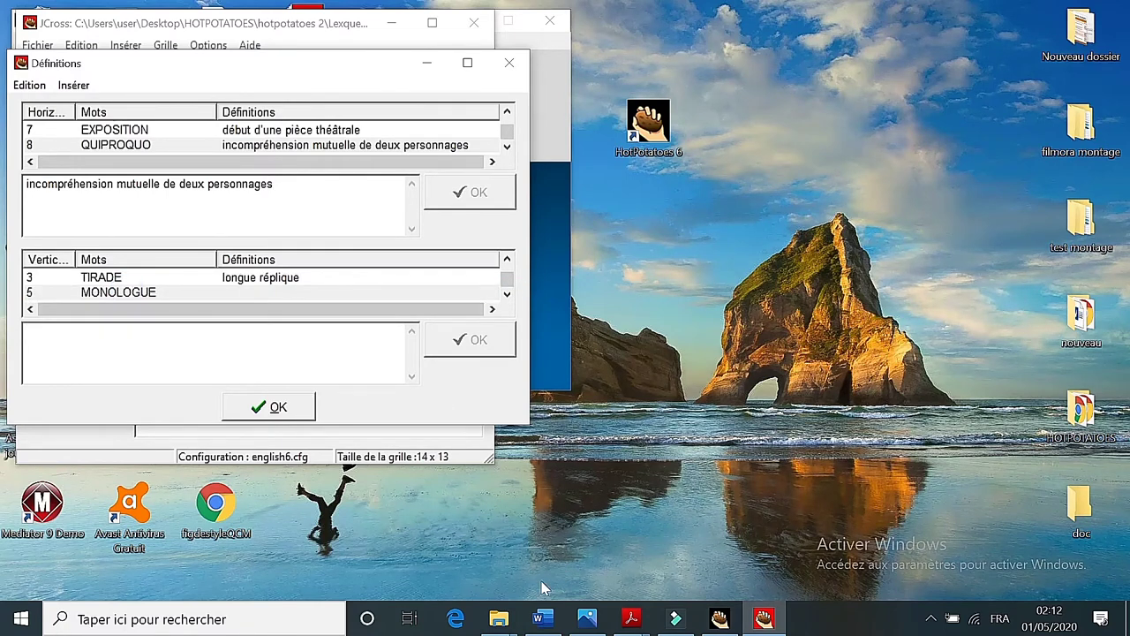
click(543, 618)
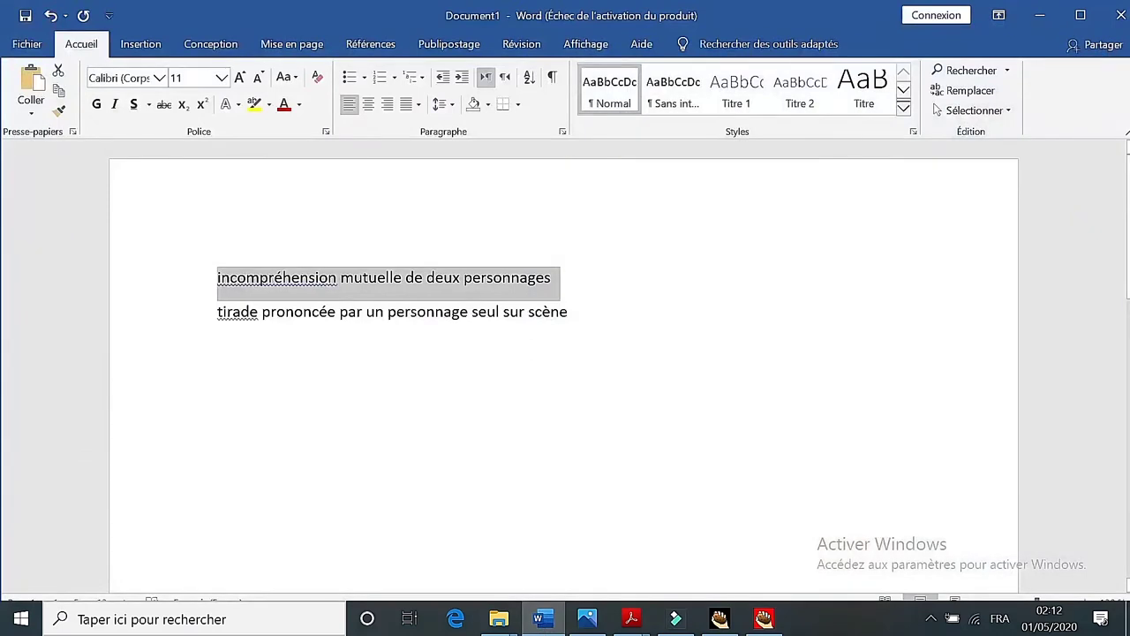
click(208, 330)
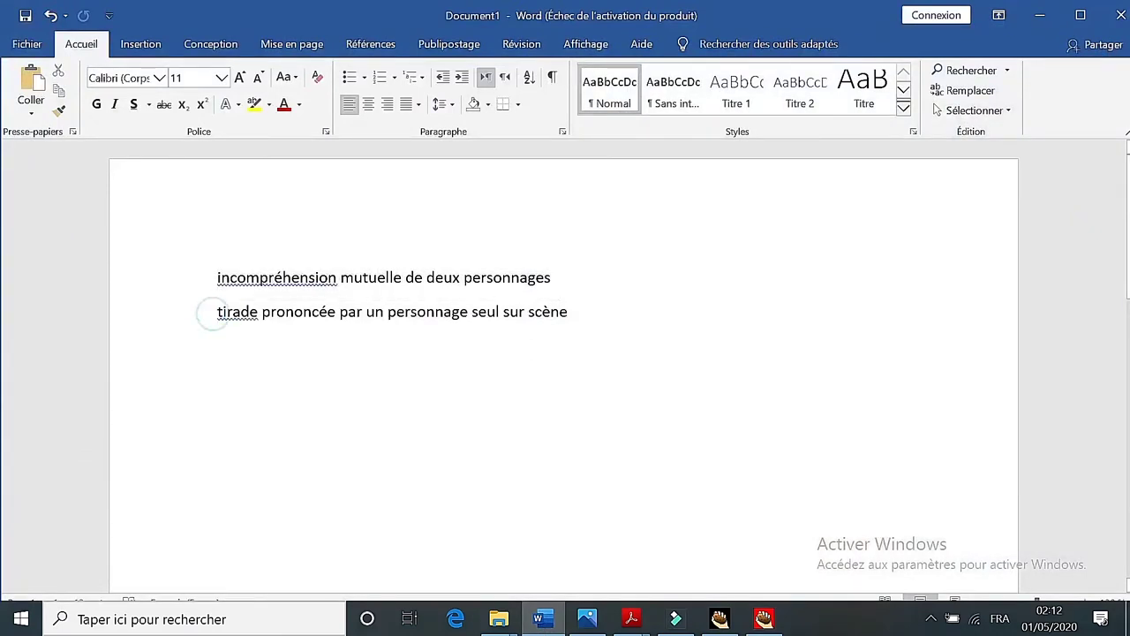
click(202, 313)
key(ctrl+c)
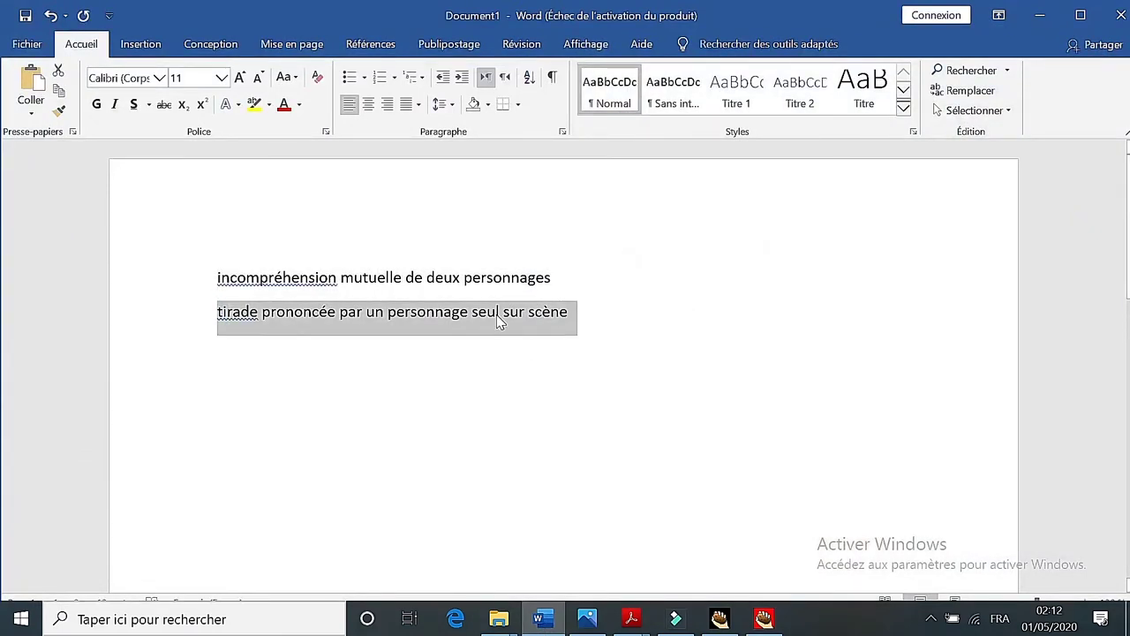
right_click(496, 314)
click(537, 345)
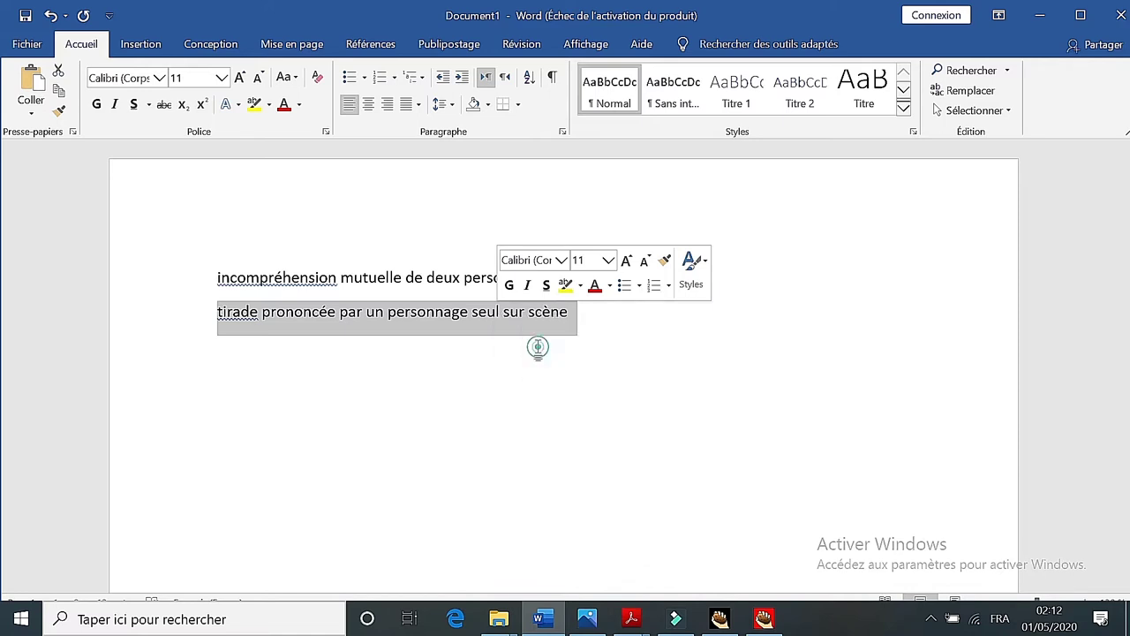
- Back in JCross, paste and validate the copied text as MONOLOGUE's definition, close the definitions and save the crossword
click(764, 618)
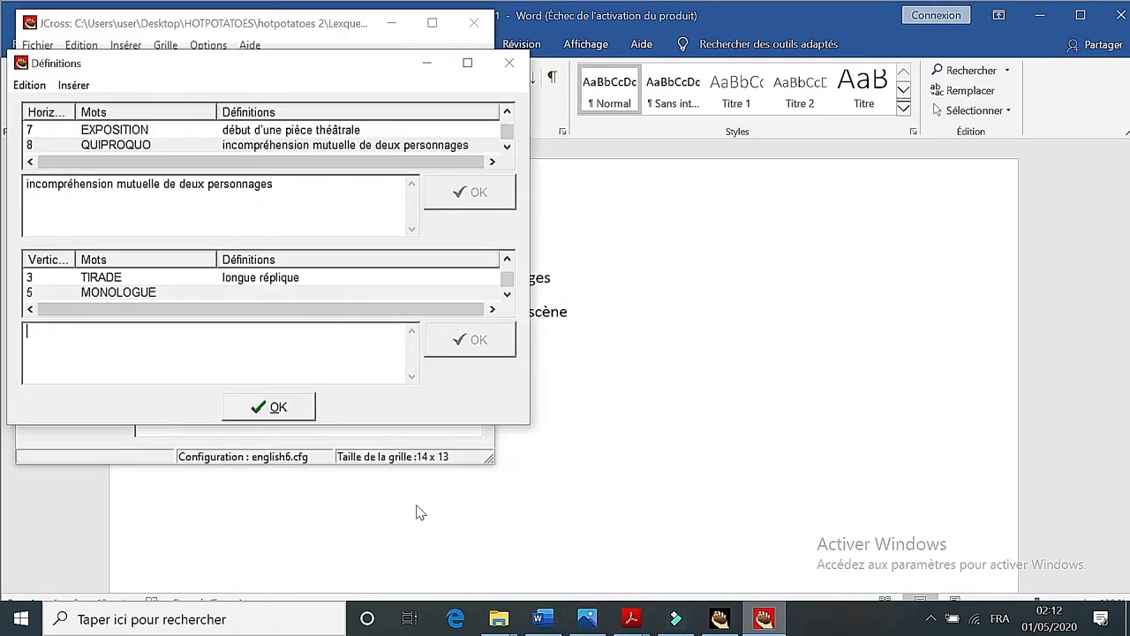
right_click(41, 343)
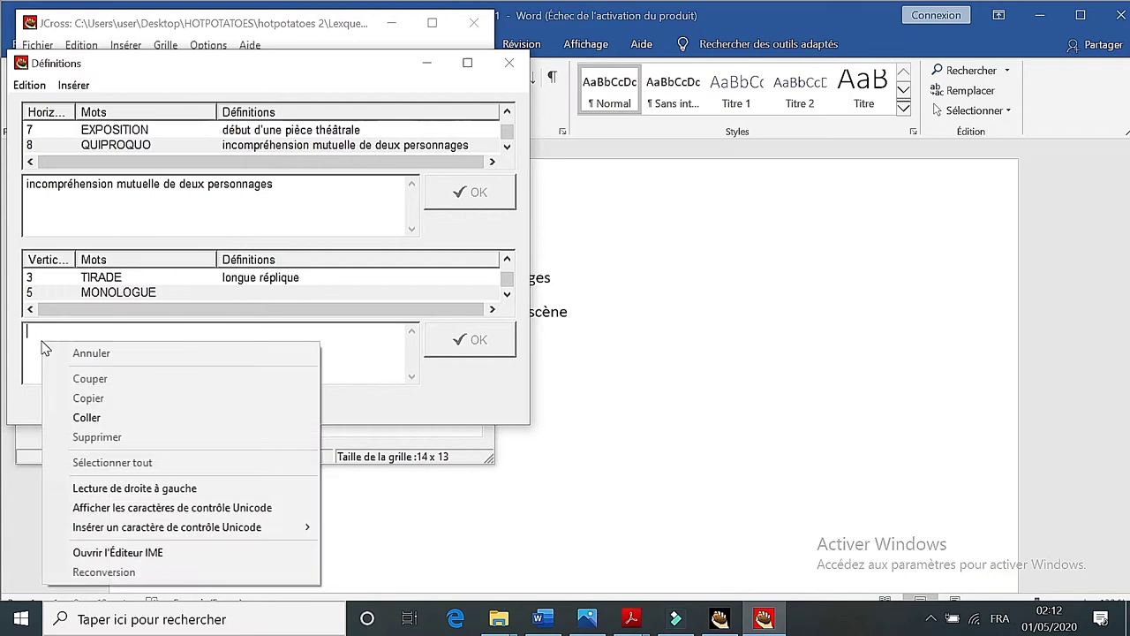
click(86, 418)
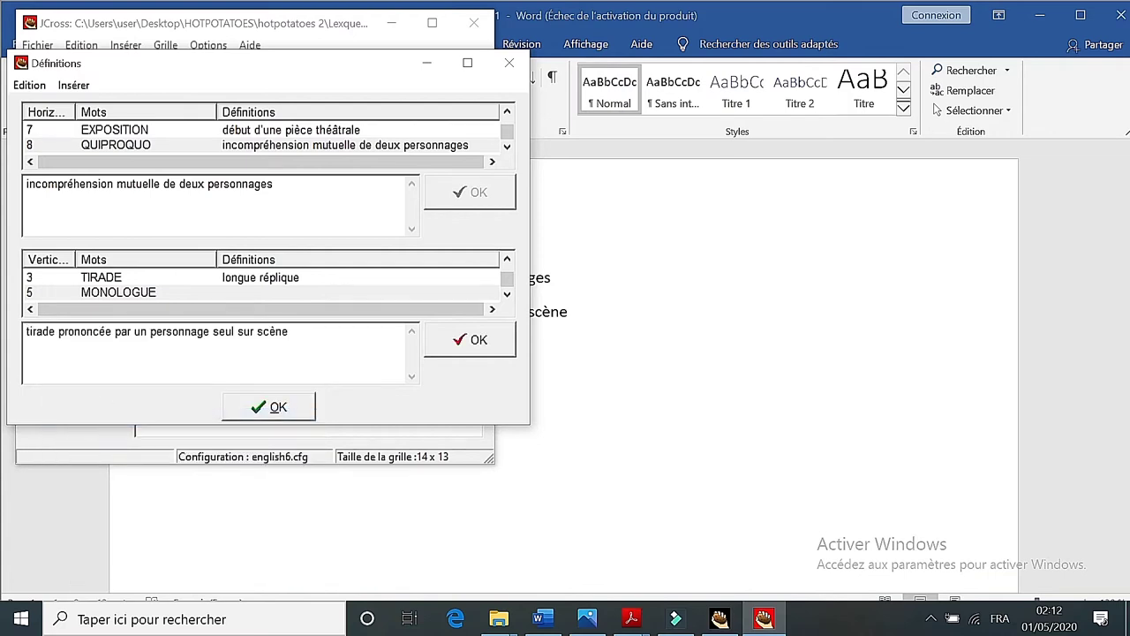
click(460, 346)
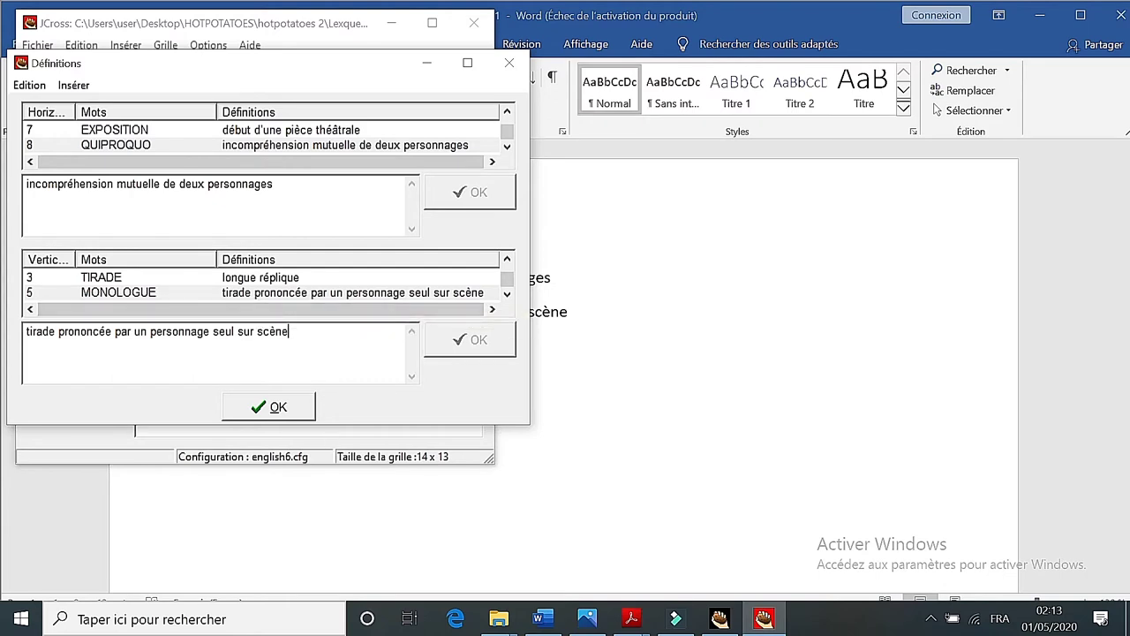
click(276, 407)
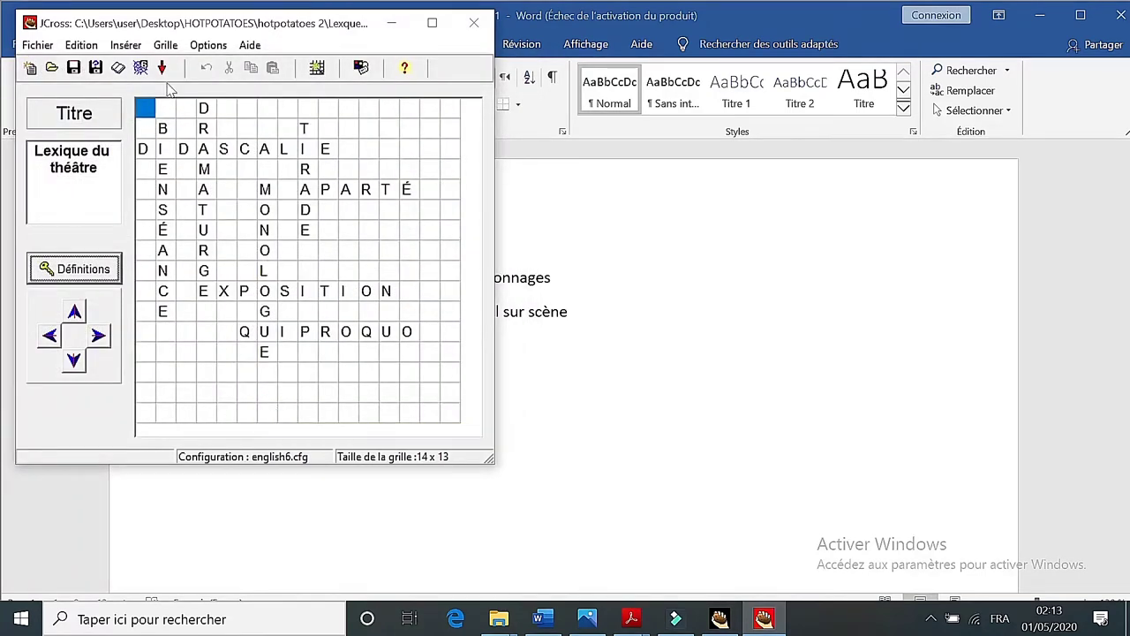
click(74, 71)
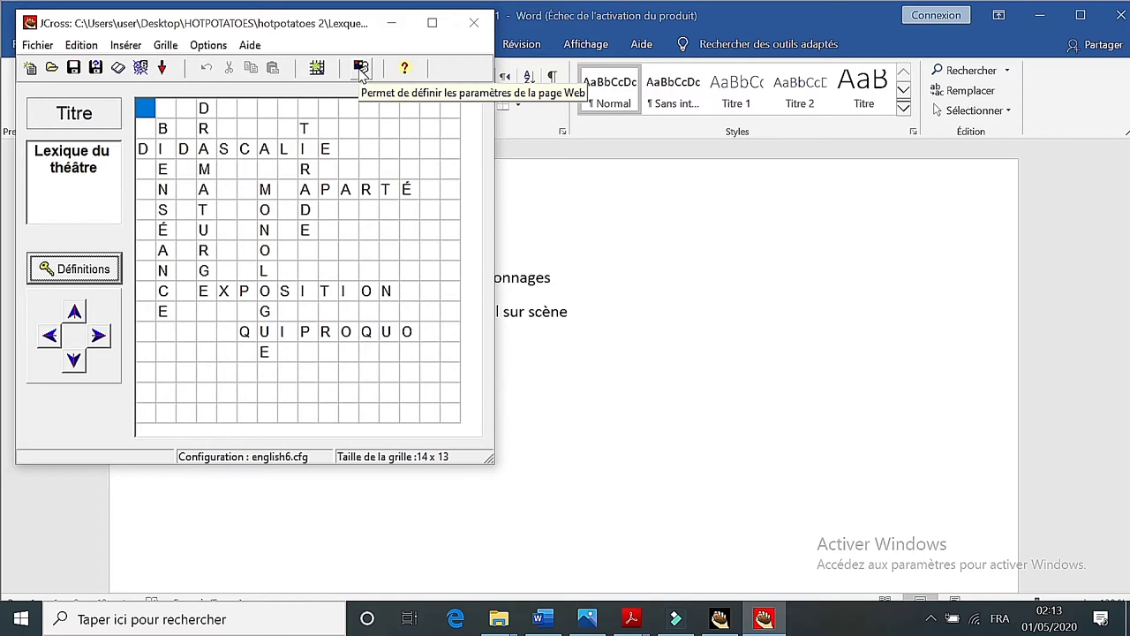
- In the web page configuration, label the hint button "Indice" and exclude the "Exercice suivant" and "Index" or "Sommaire" buttons
click(361, 69)
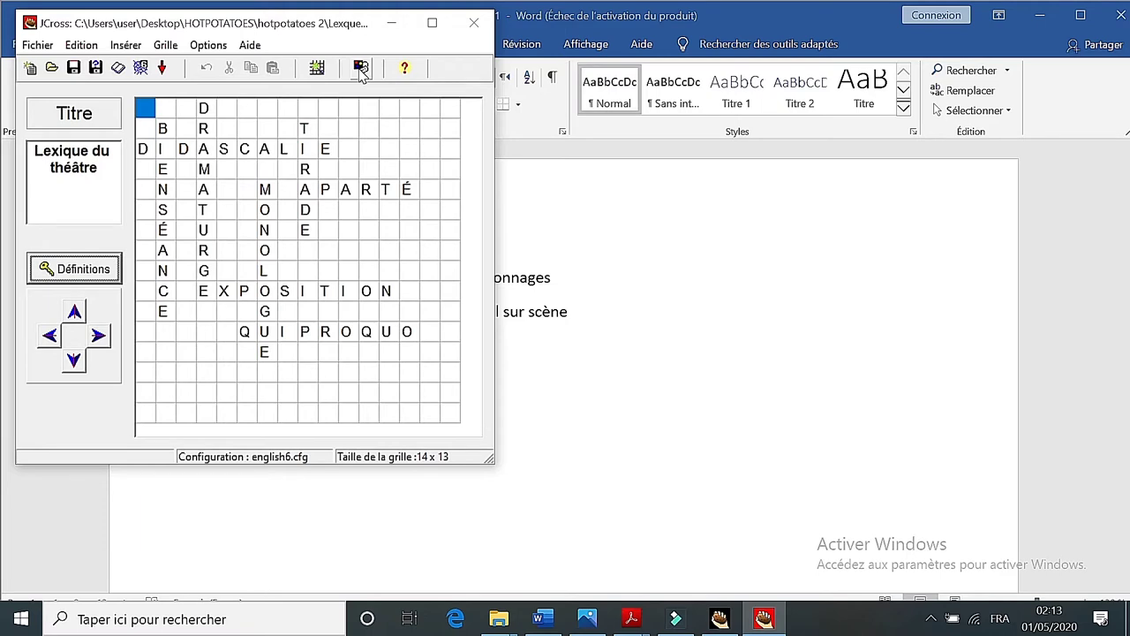
click(361, 71)
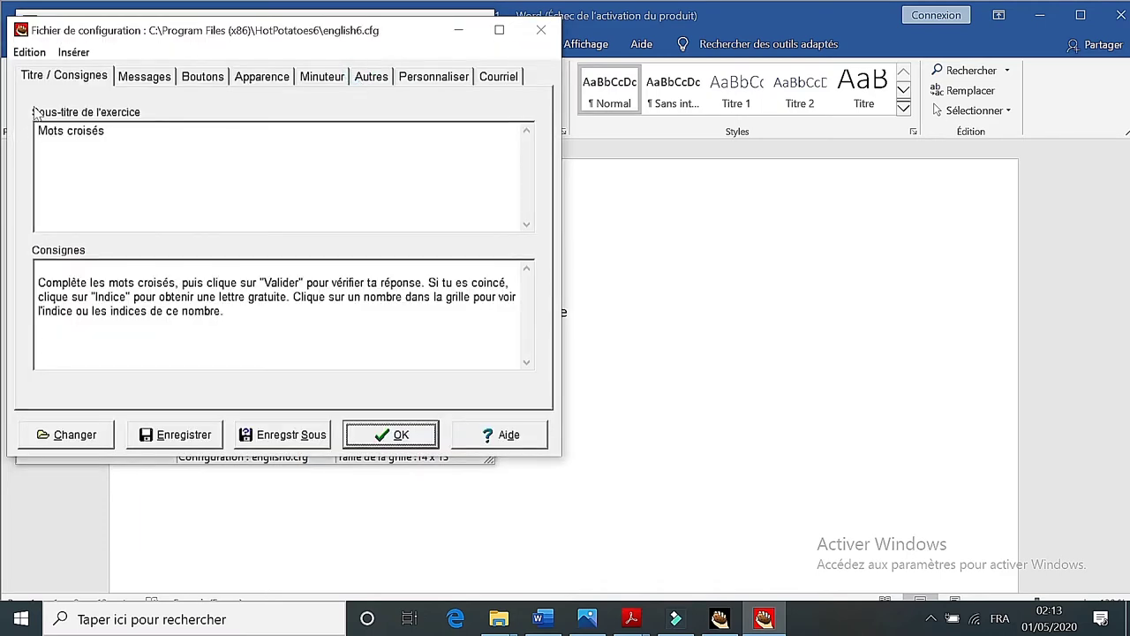
click(60, 77)
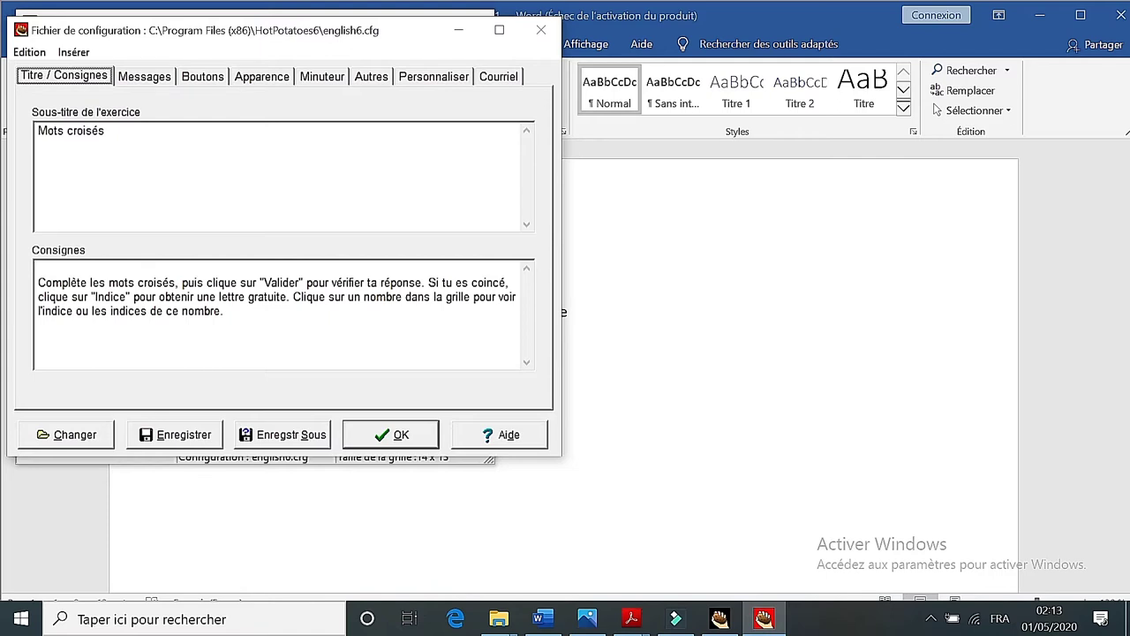
click(144, 76)
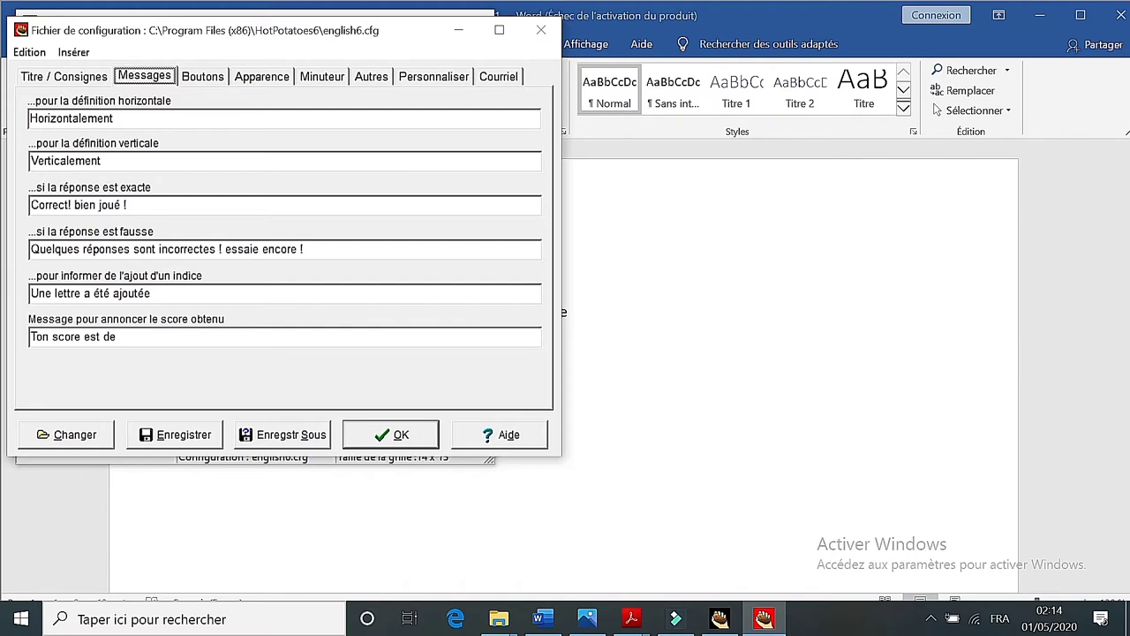
click(198, 80)
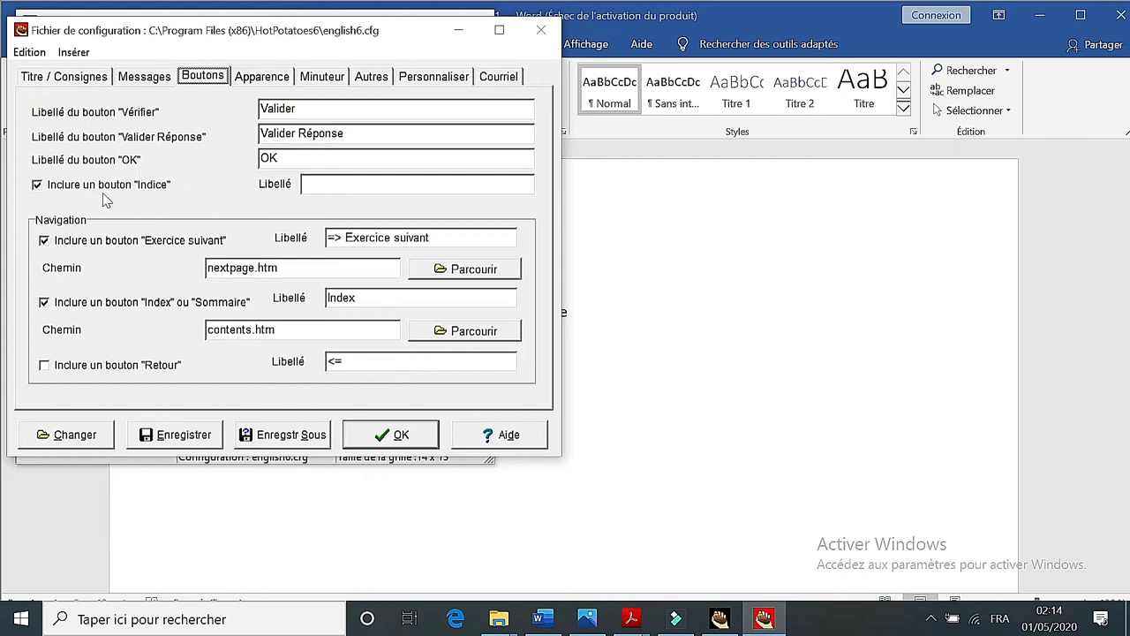
click(320, 184)
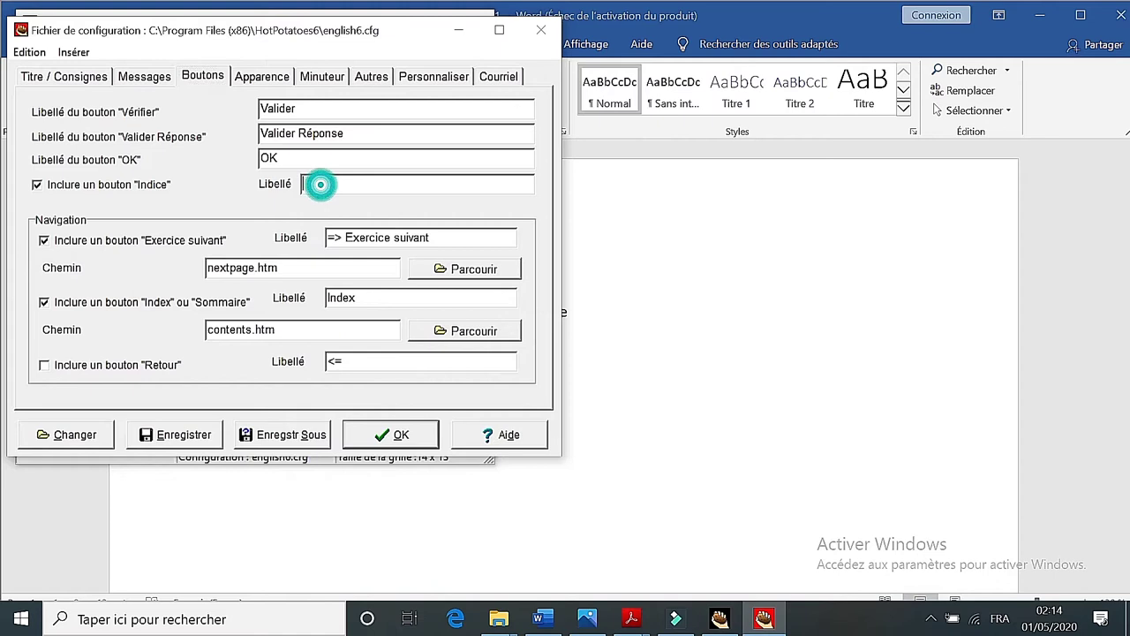
text(Indice)
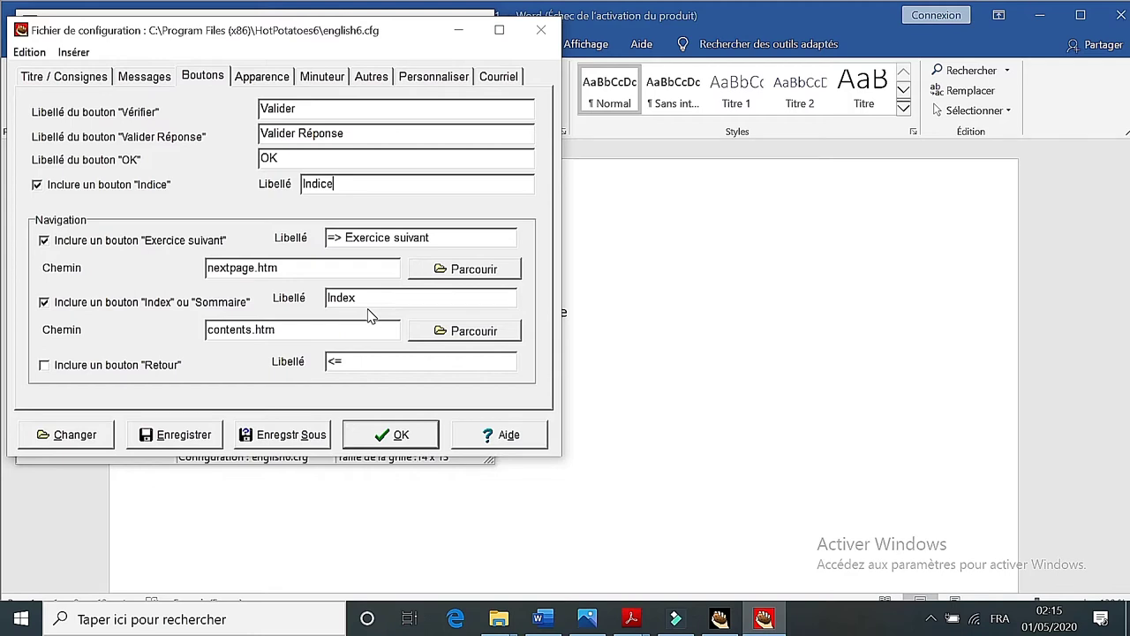
click(44, 241)
click(45, 303)
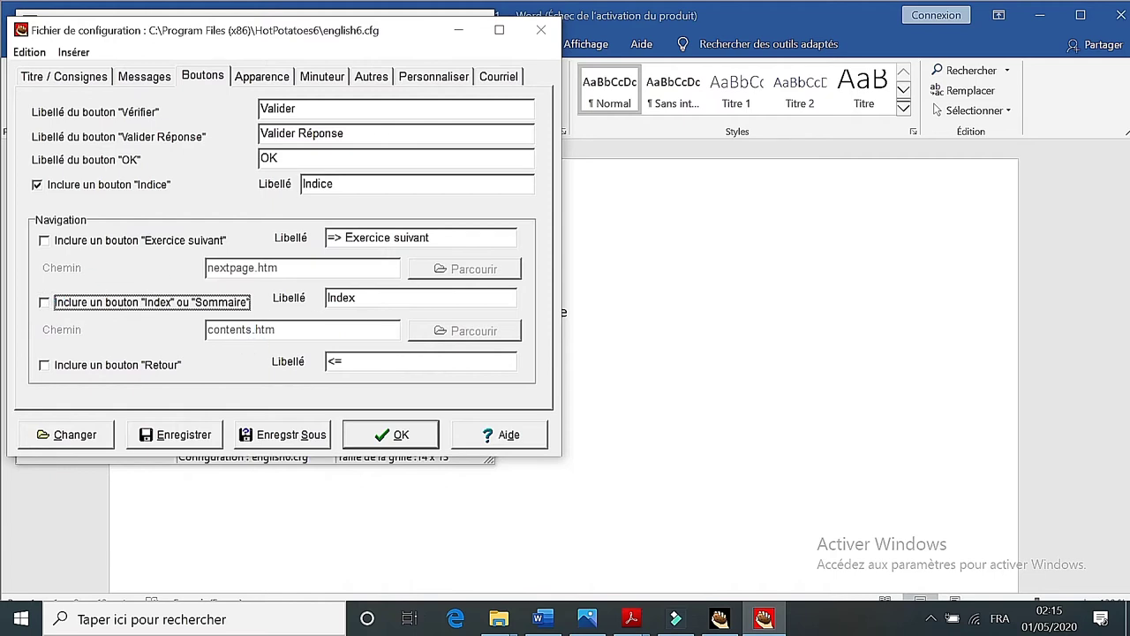
- Review the web page's appearance settings, and enable a time limit of 8 minutes for the exercise
click(256, 85)
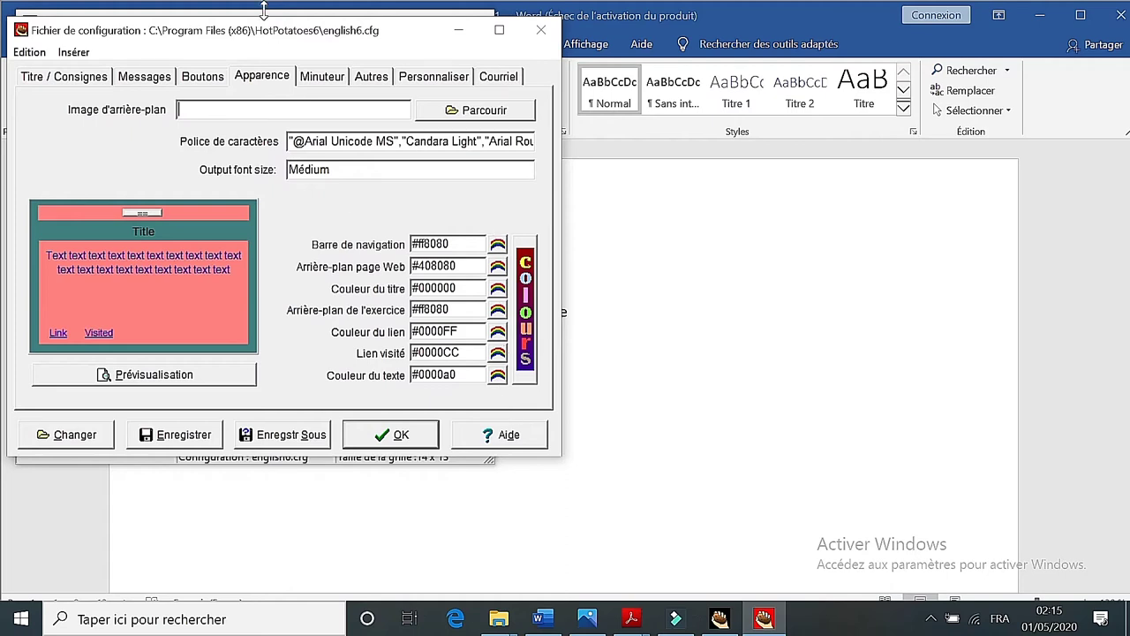
click(318, 79)
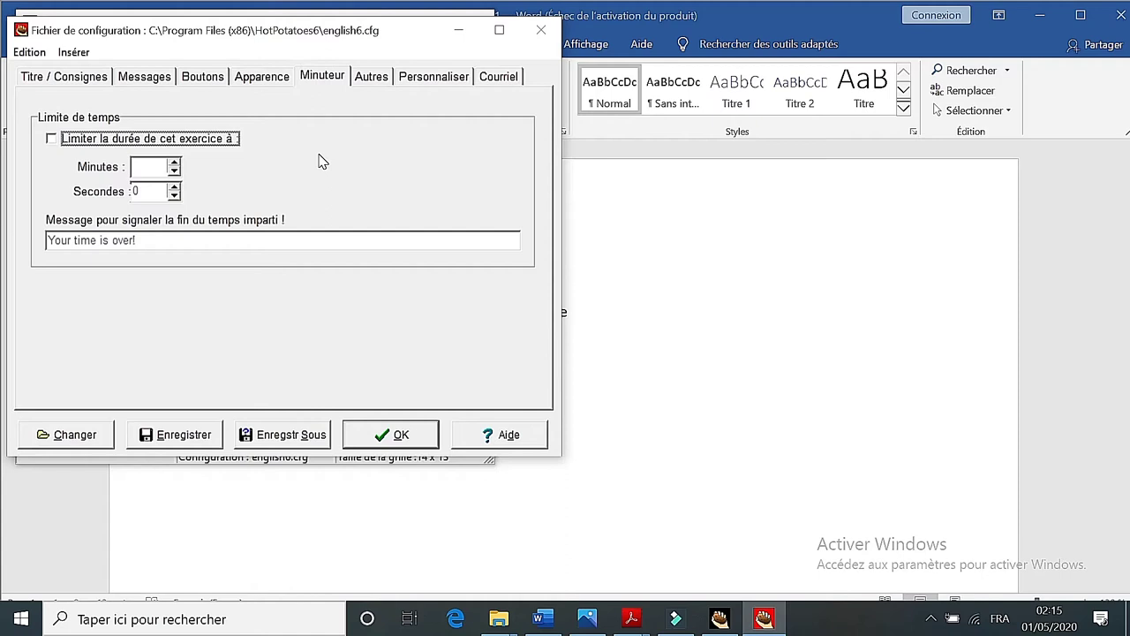
click(51, 140)
click(174, 163)
click(174, 162)
click(174, 162)
click(174, 162)
click(174, 163)
click(174, 162)
click(174, 162)
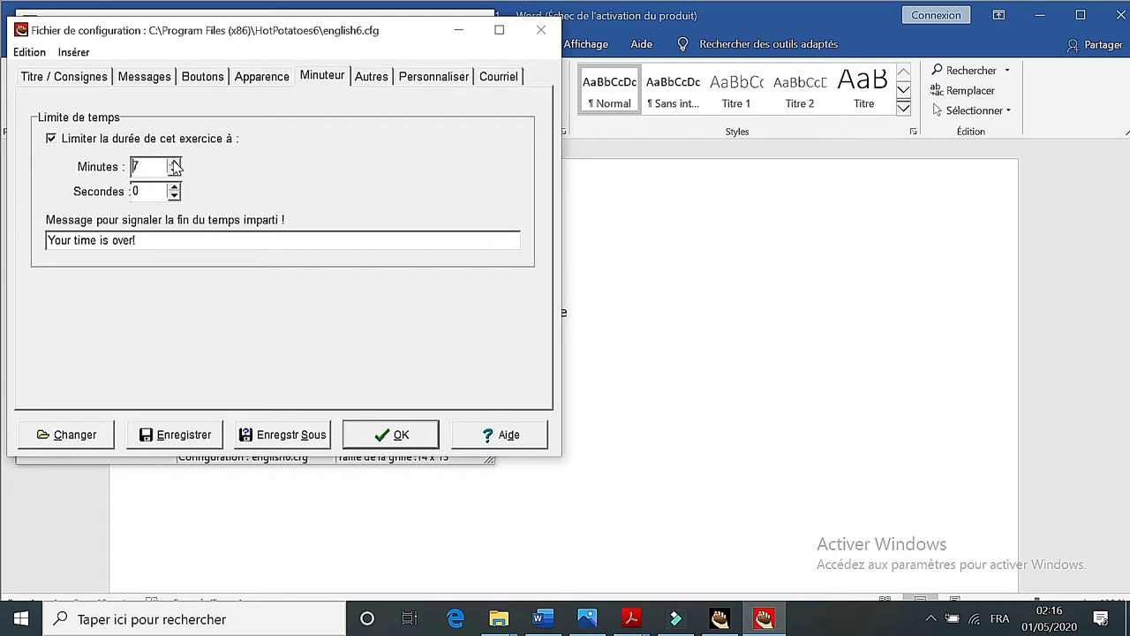
click(174, 163)
- Check the other, custom and e-mail settings, accept the web page configuration and save the crossword file
click(373, 81)
click(411, 80)
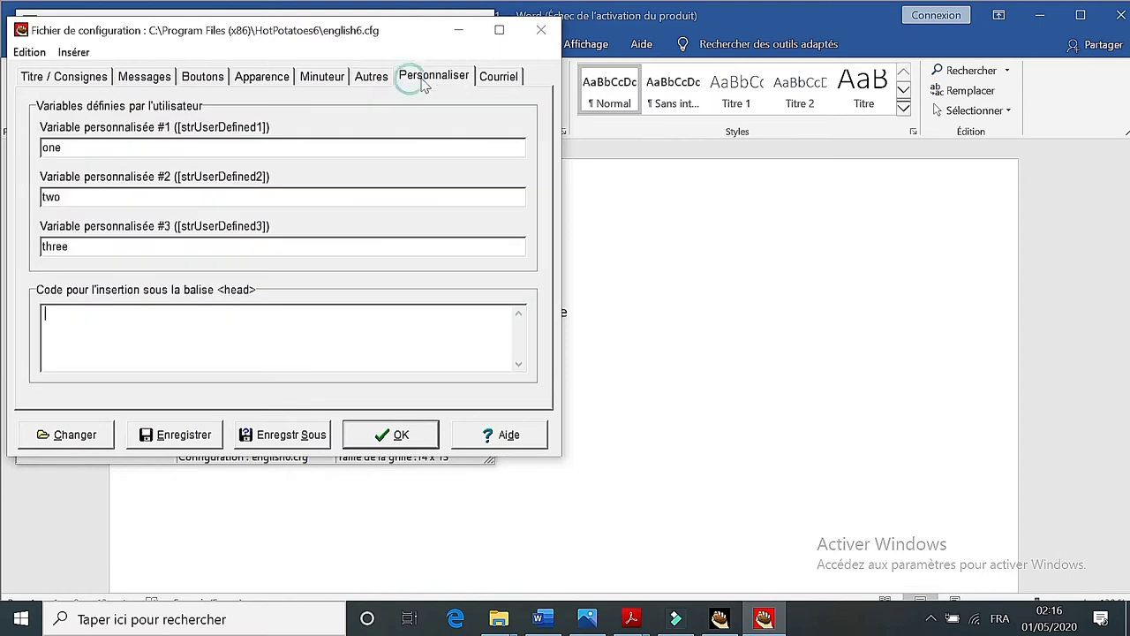
click(495, 78)
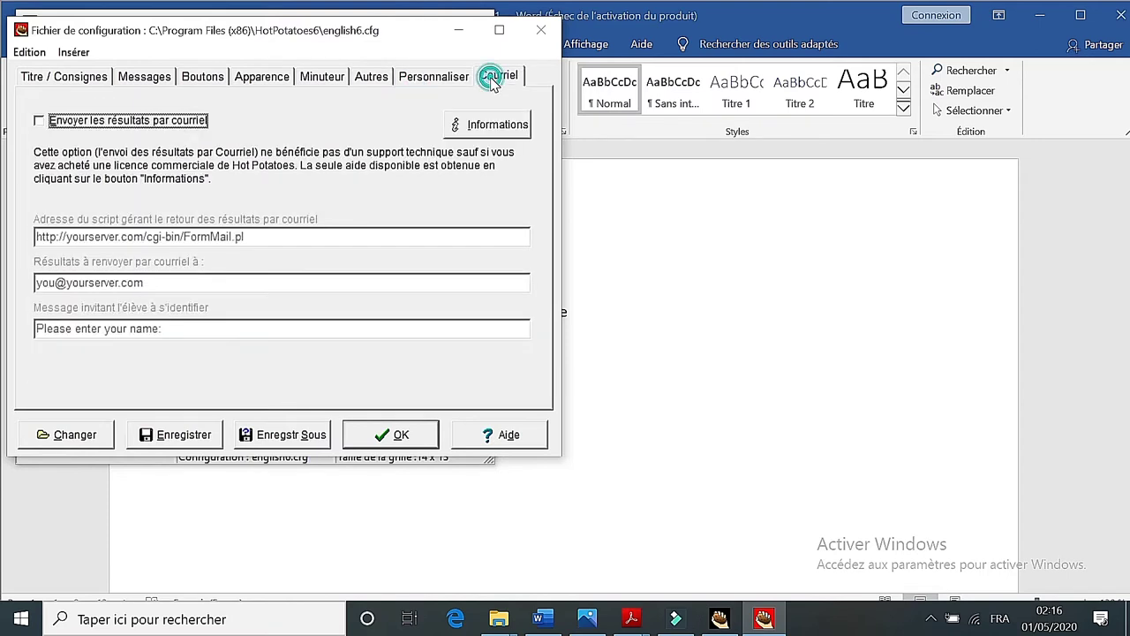
click(381, 441)
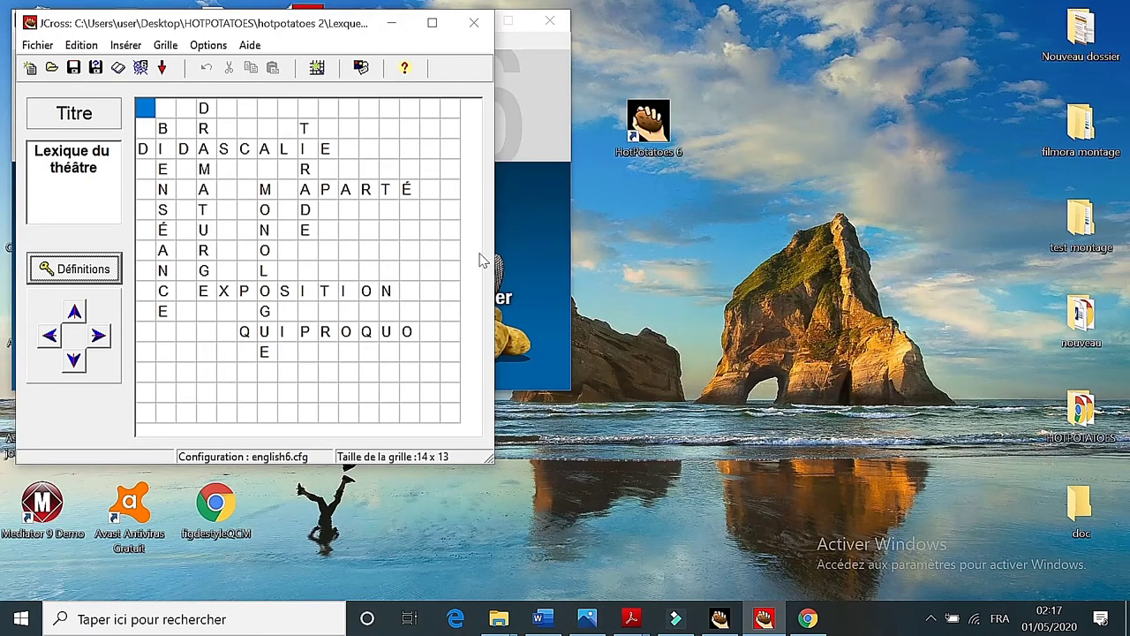
click(73, 71)
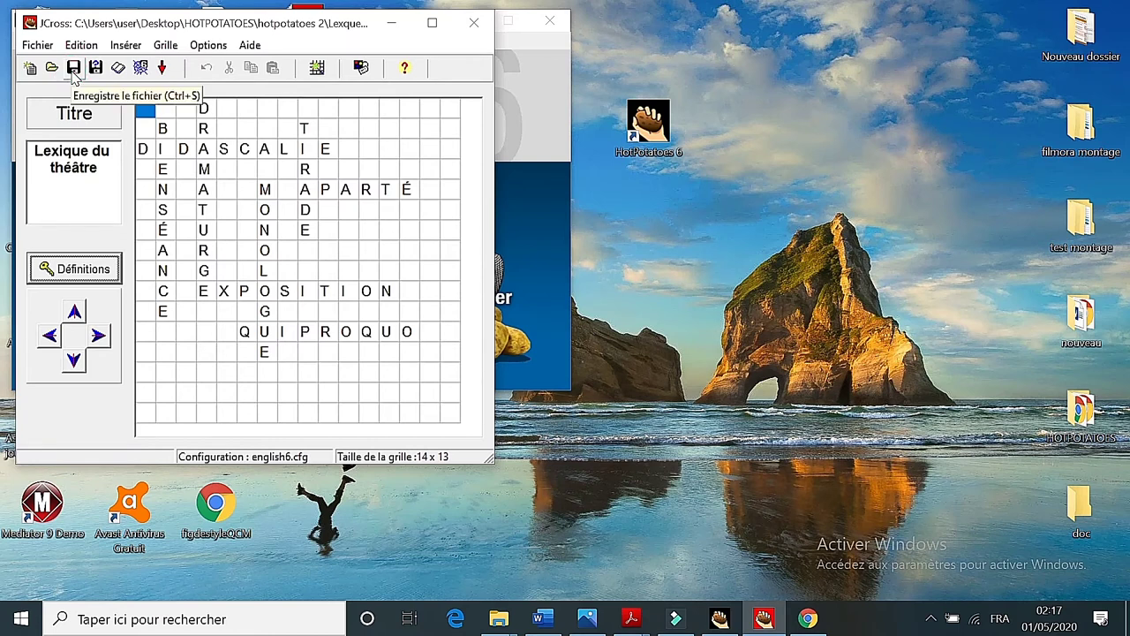
- Export the crossword to the desktop as the web page Lexquedutheatre and view the exercise in the browser
click(140, 68)
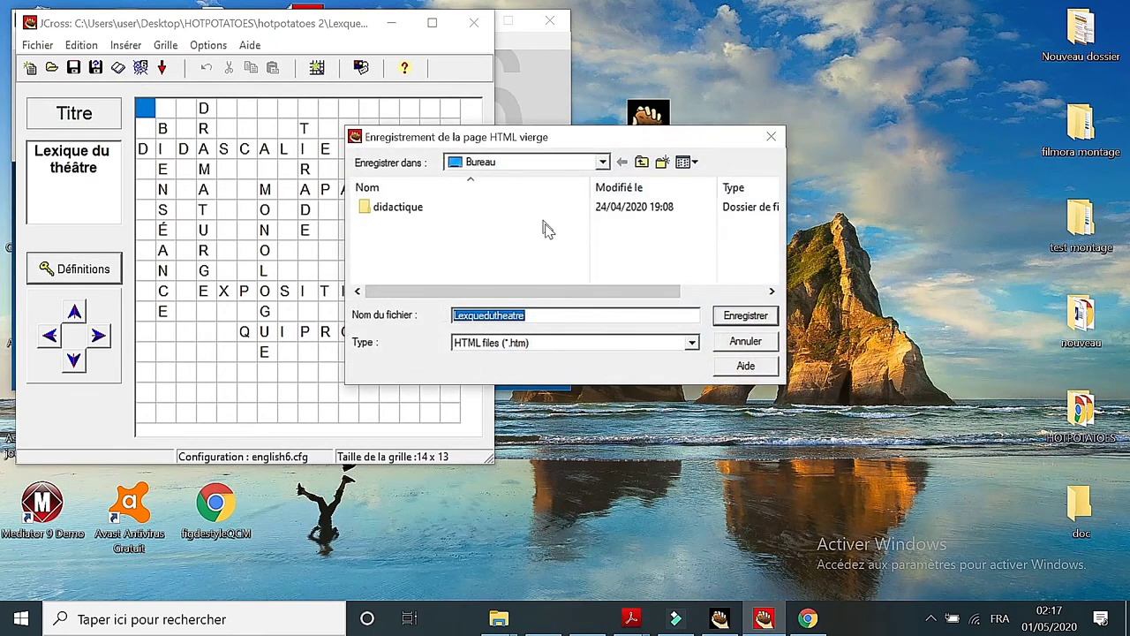
click(752, 321)
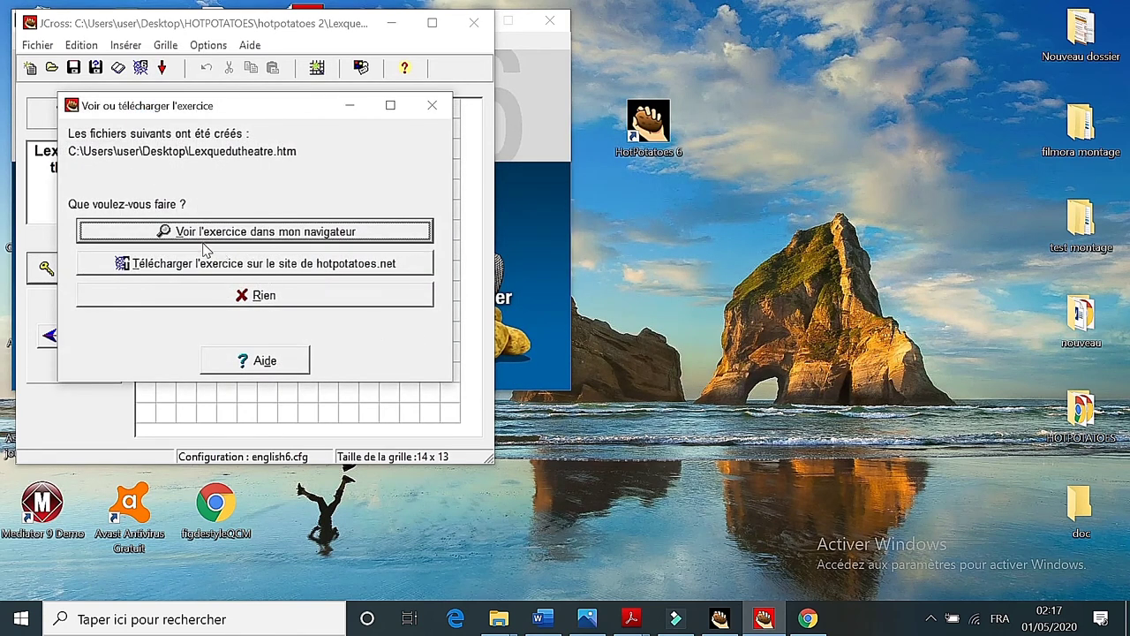
click(301, 237)
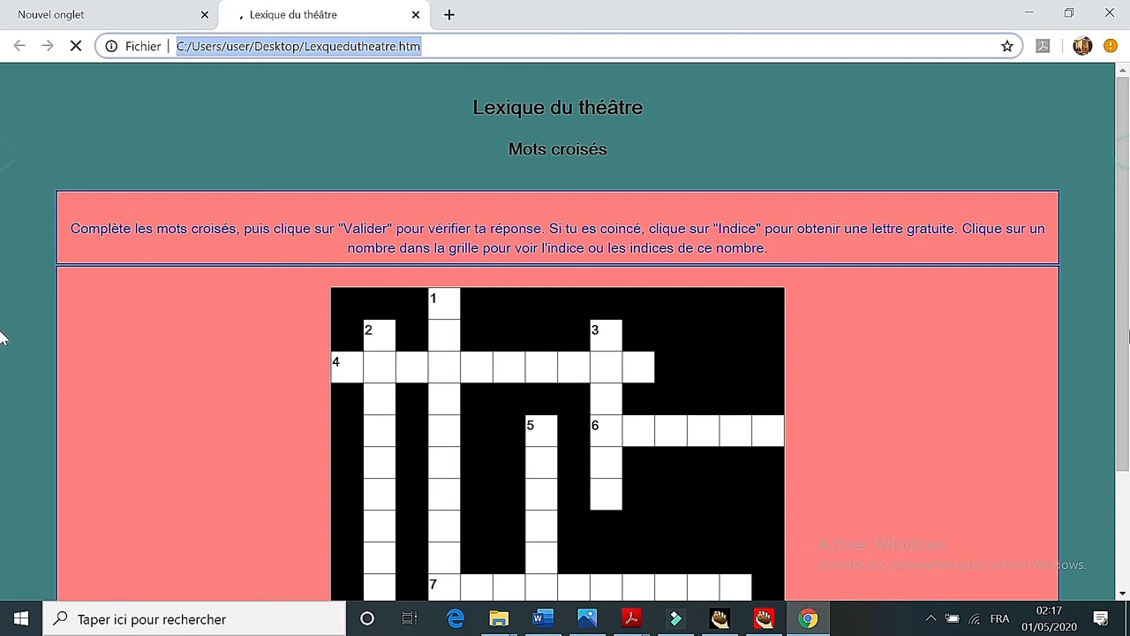
- Examine the published crossword page, including its title, timer, instructions and grid
scroll(2, 335, down, 2)
scroll(2, 338, up, 2)
scroll(2, 291, down, 1)
scroll(2, 255, up, 1)
scroll(1, 264, down, 1)
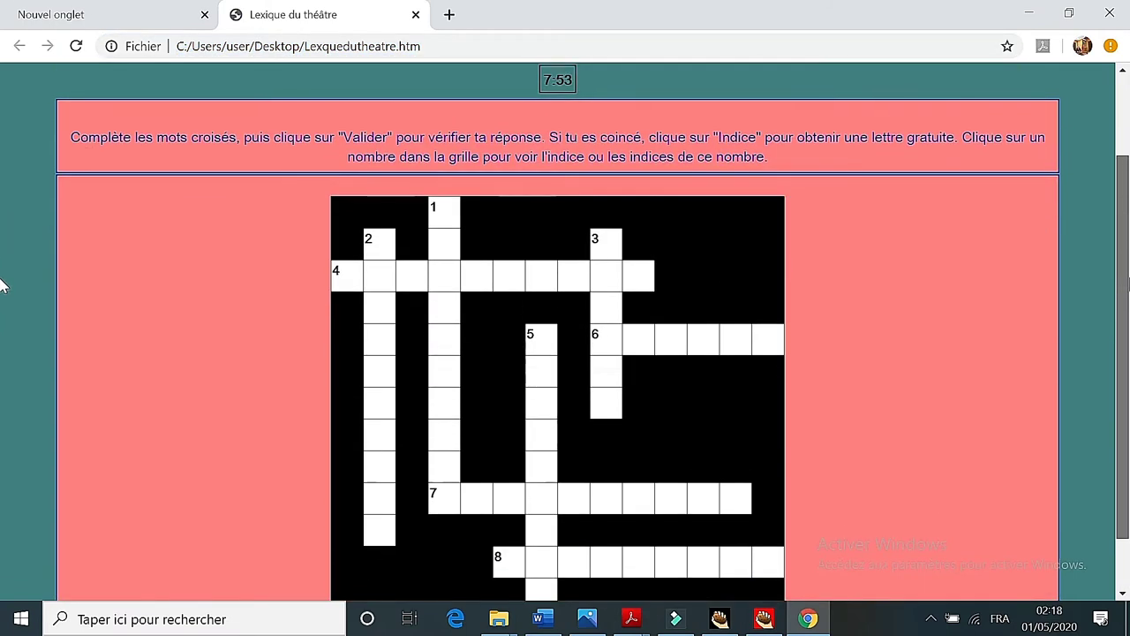
scroll(1, 282, up, 1)
scroll(1, 282, down, 1)
scroll(2, 278, up, 1)
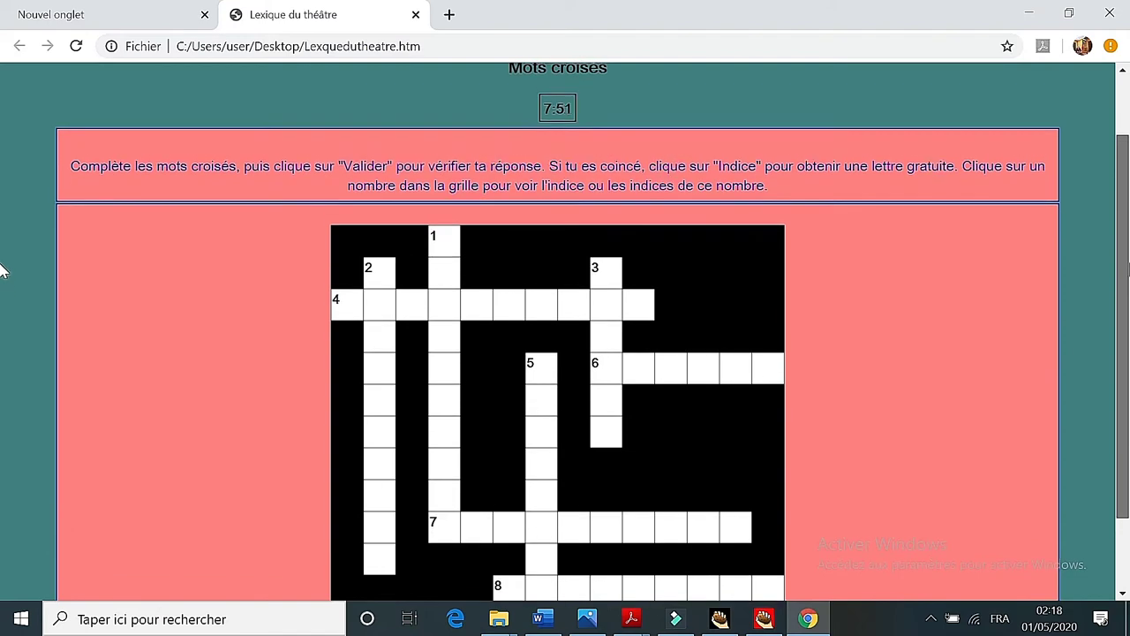
scroll(2, 273, down, 1)
scroll(2, 256, up, 2)
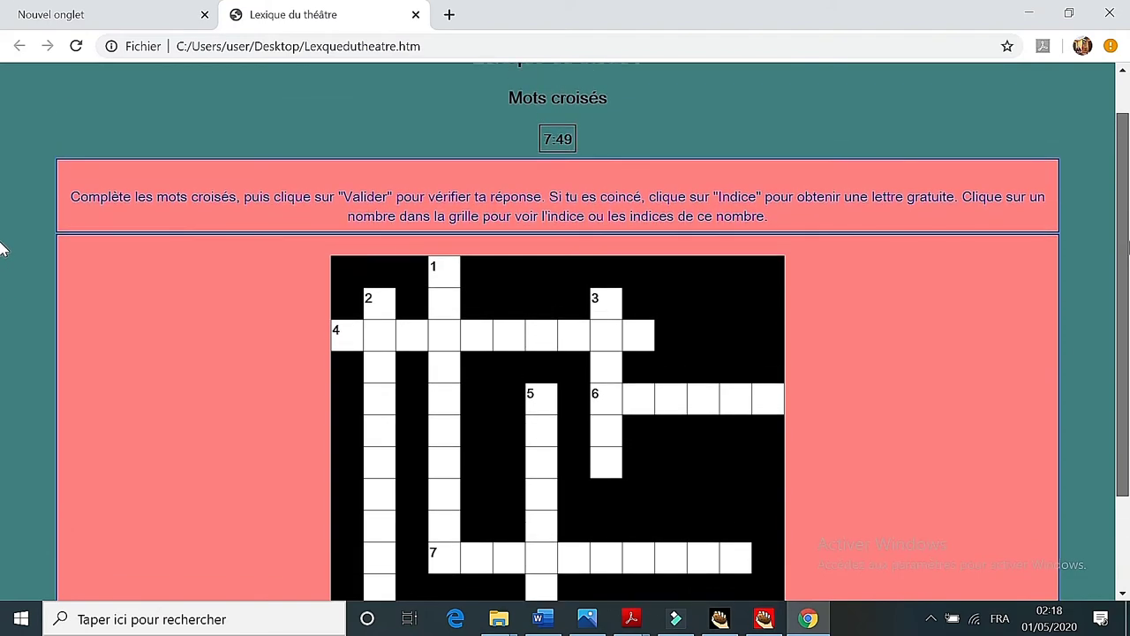
scroll(2, 243, up, 1)
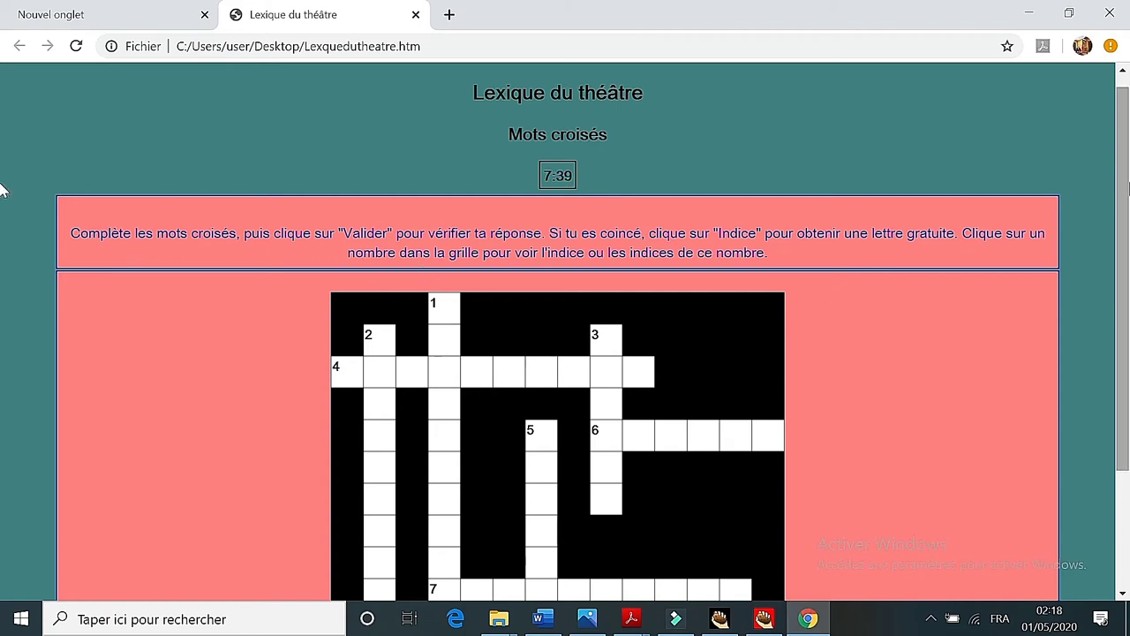
- Request a letter hint for 1 down in the crossword, then complete and validate the answer as Dramaturge
scroll(971, 252, down, 1)
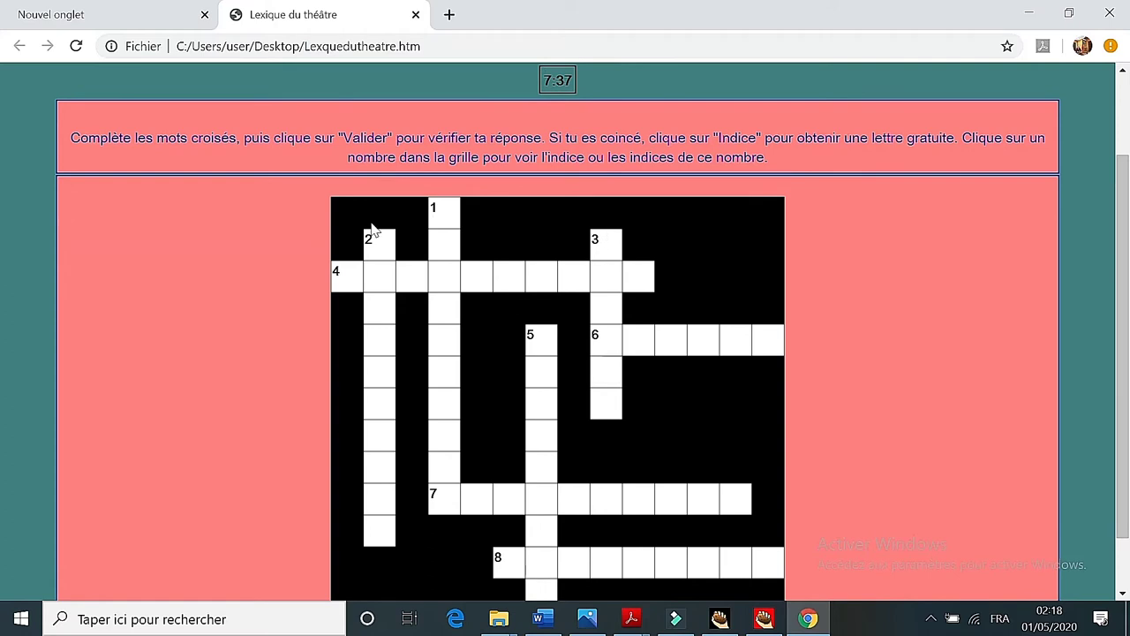
click(434, 216)
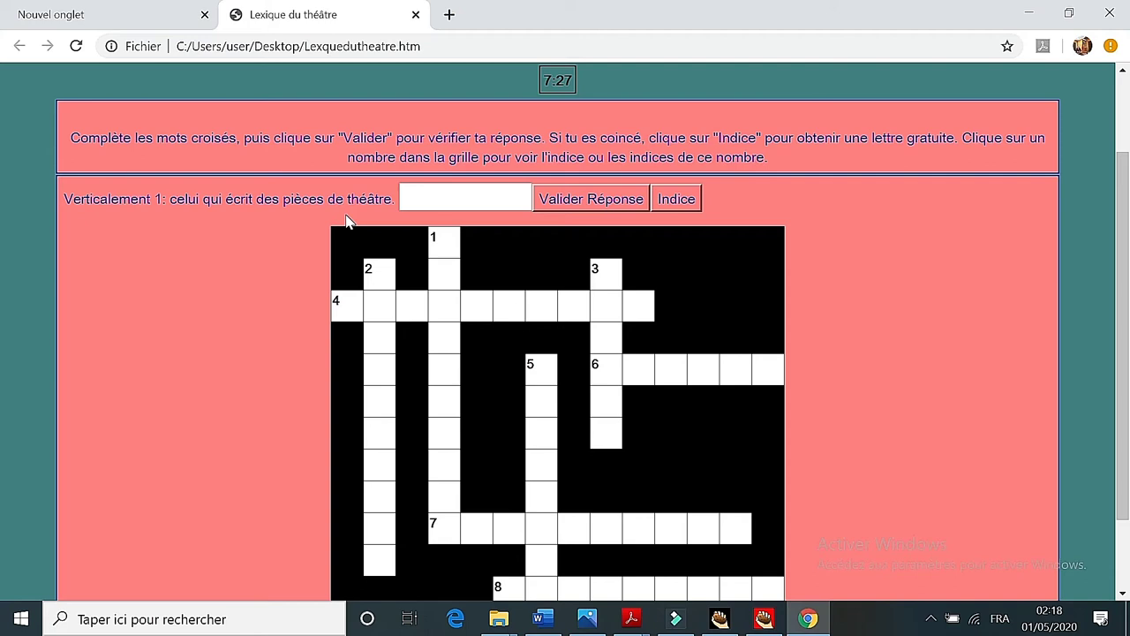
click(677, 199)
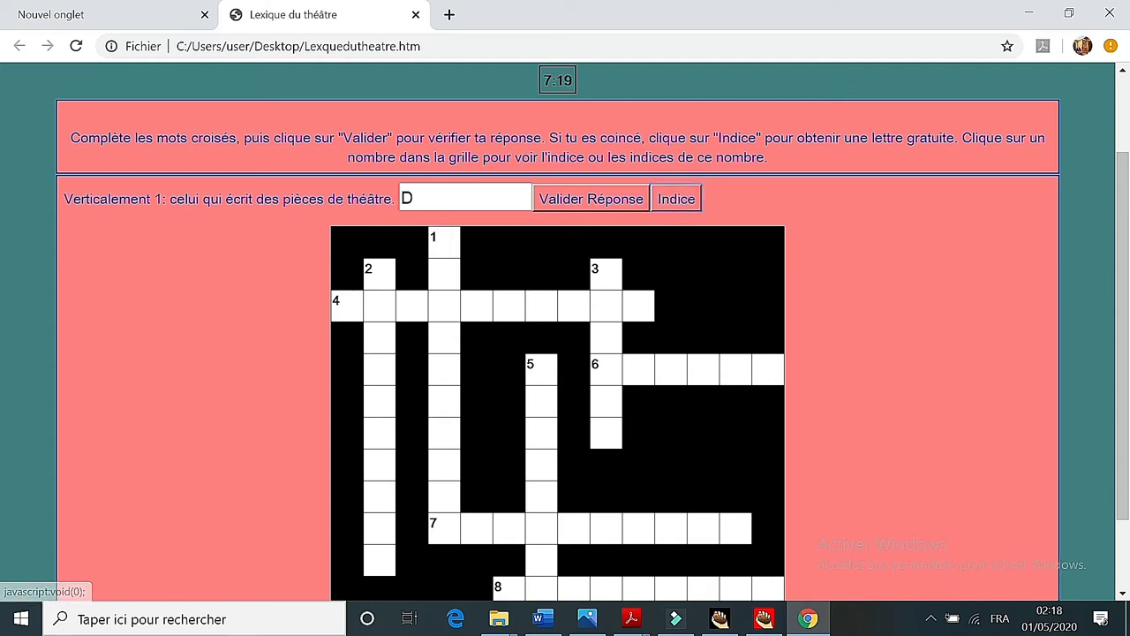
click(422, 196)
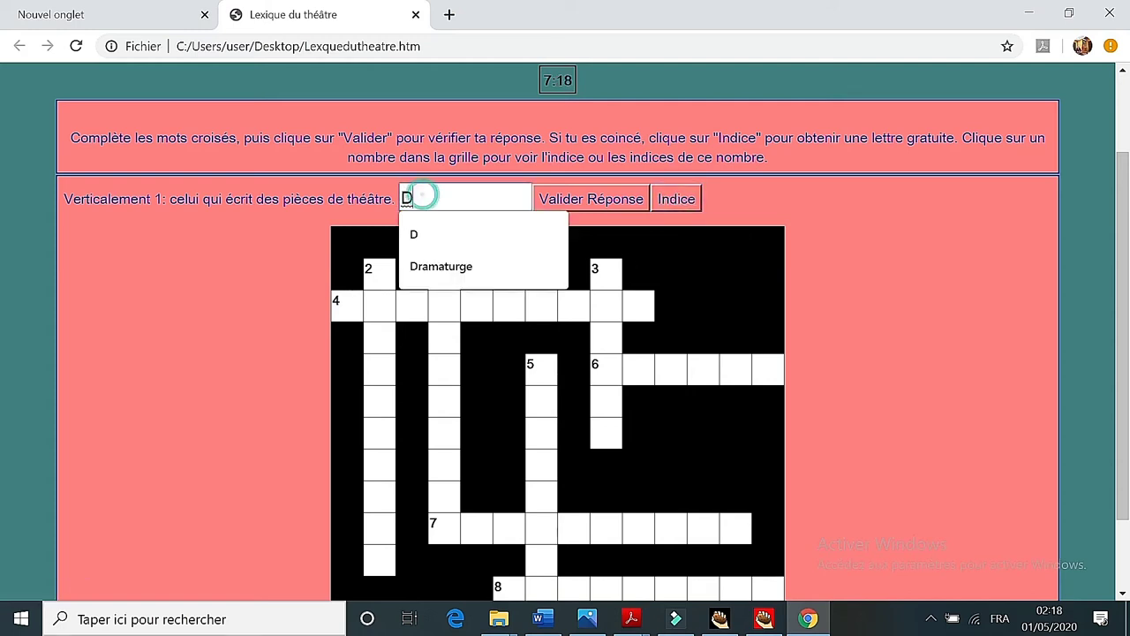
click(448, 267)
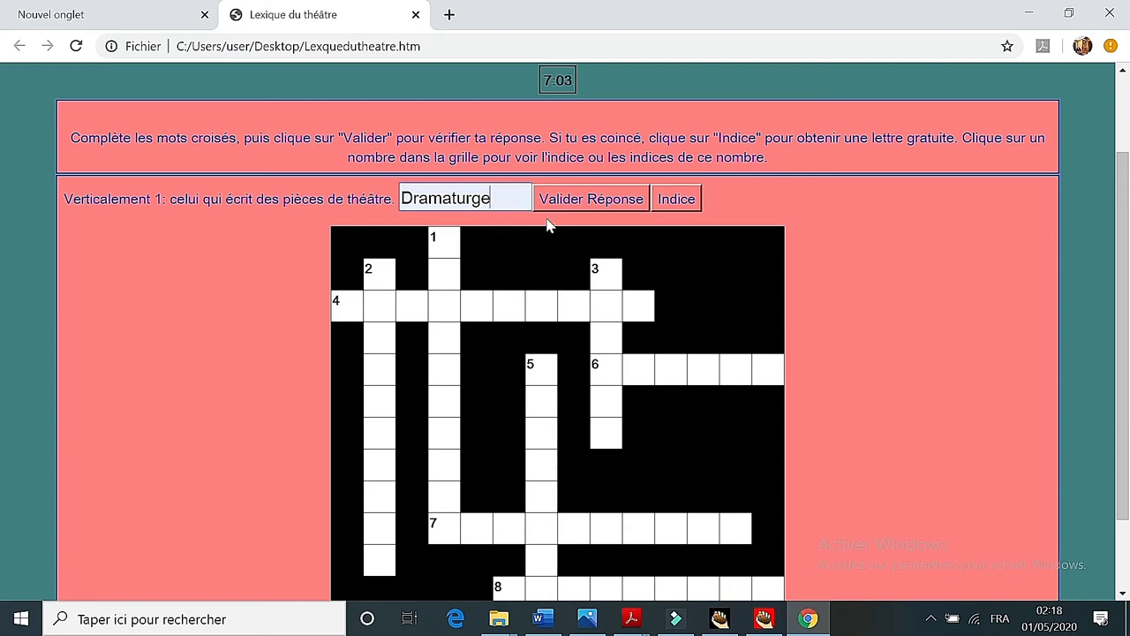
click(591, 202)
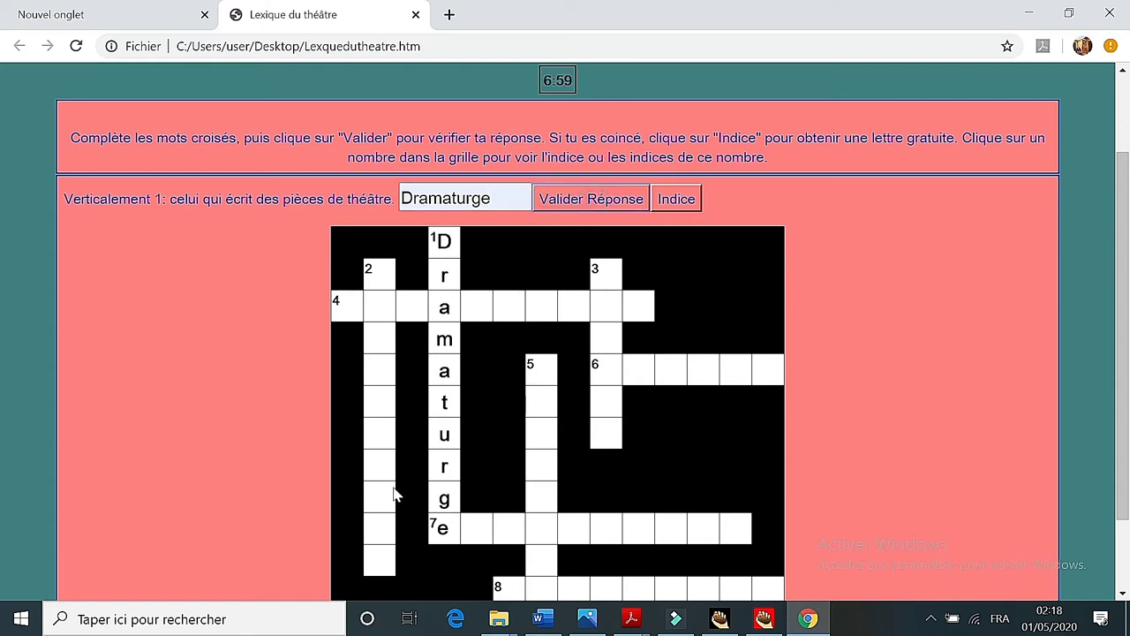
- Request the first letter of 2 down, then complete and validate the answer as Bienséance
click(368, 271)
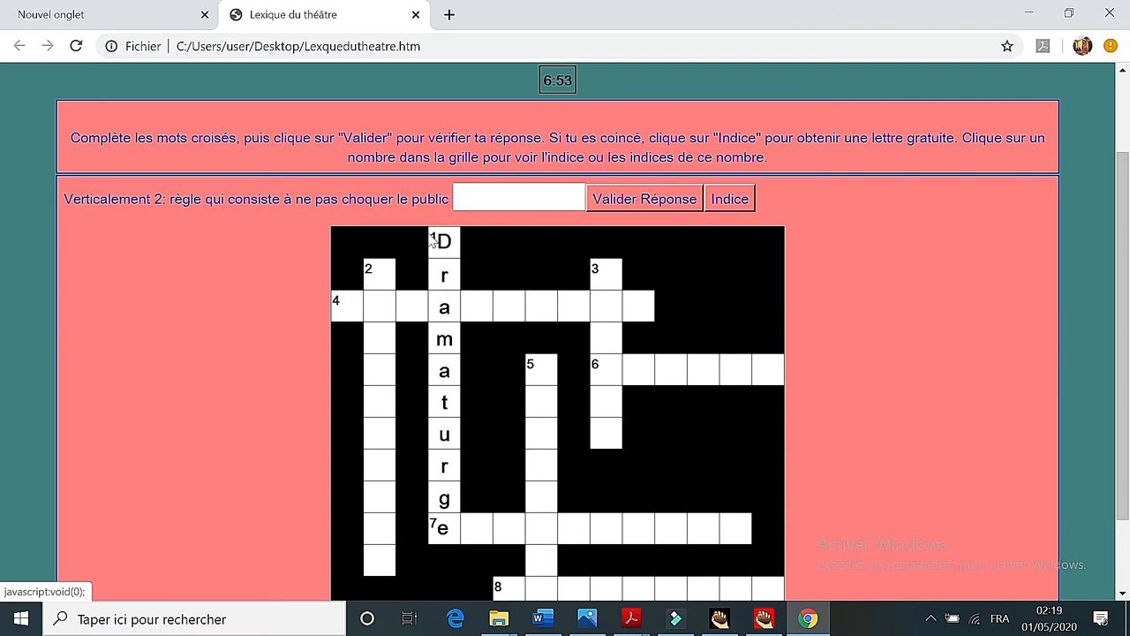
click(470, 200)
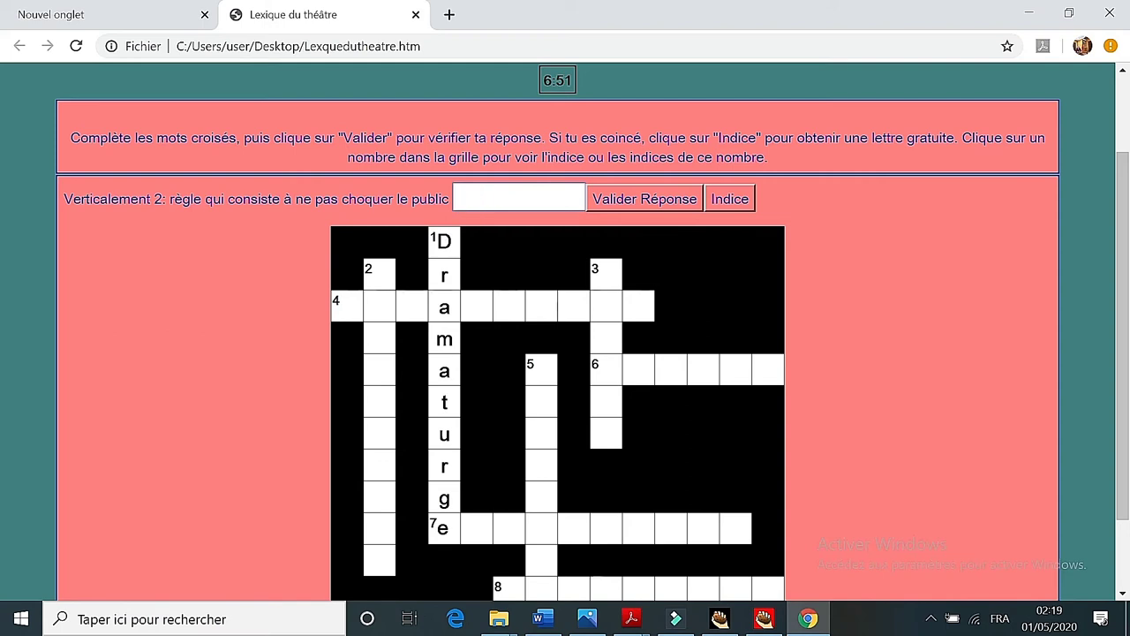
click(744, 202)
text(ienséance)
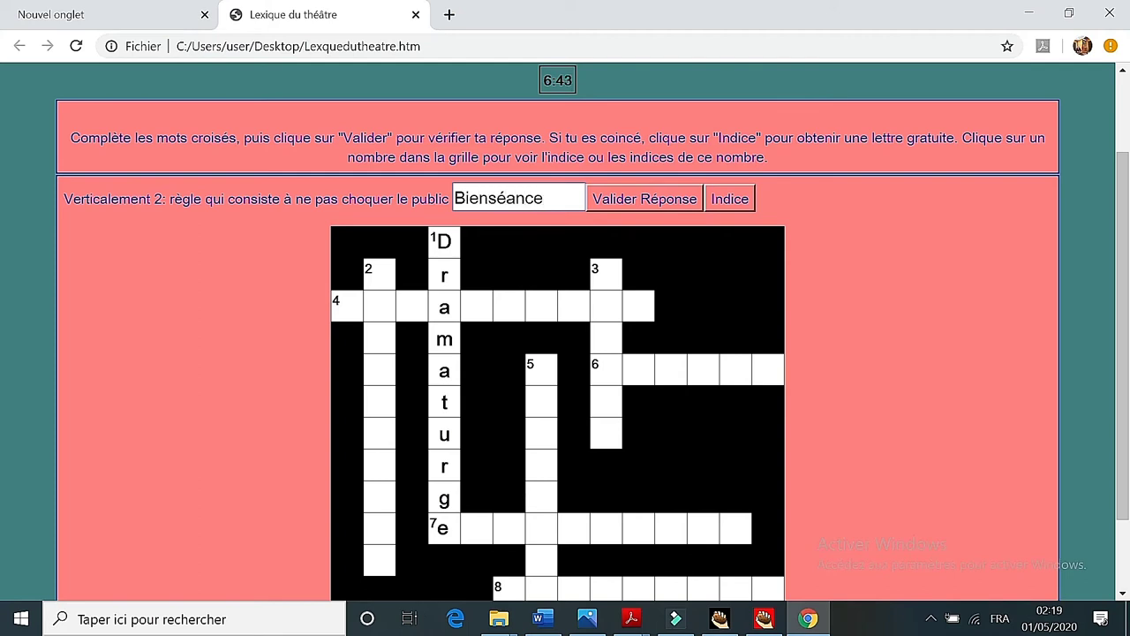
click(649, 203)
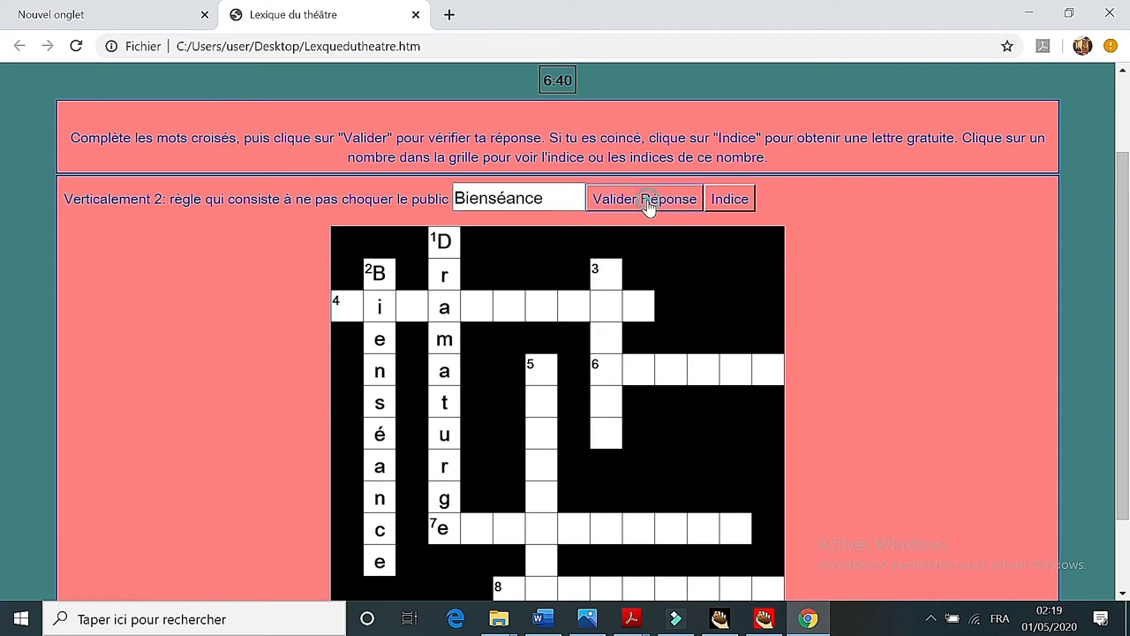
- Answer 3 down with tirade and 4 across with didascalie, validating each word
click(596, 279)
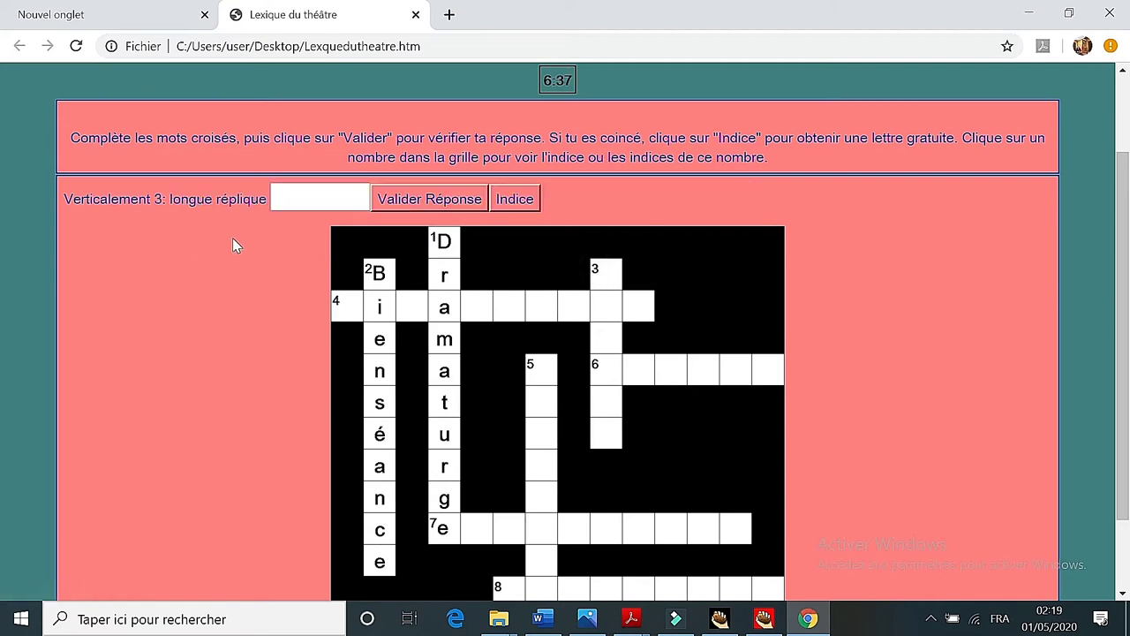
click(286, 195)
text(tirade)
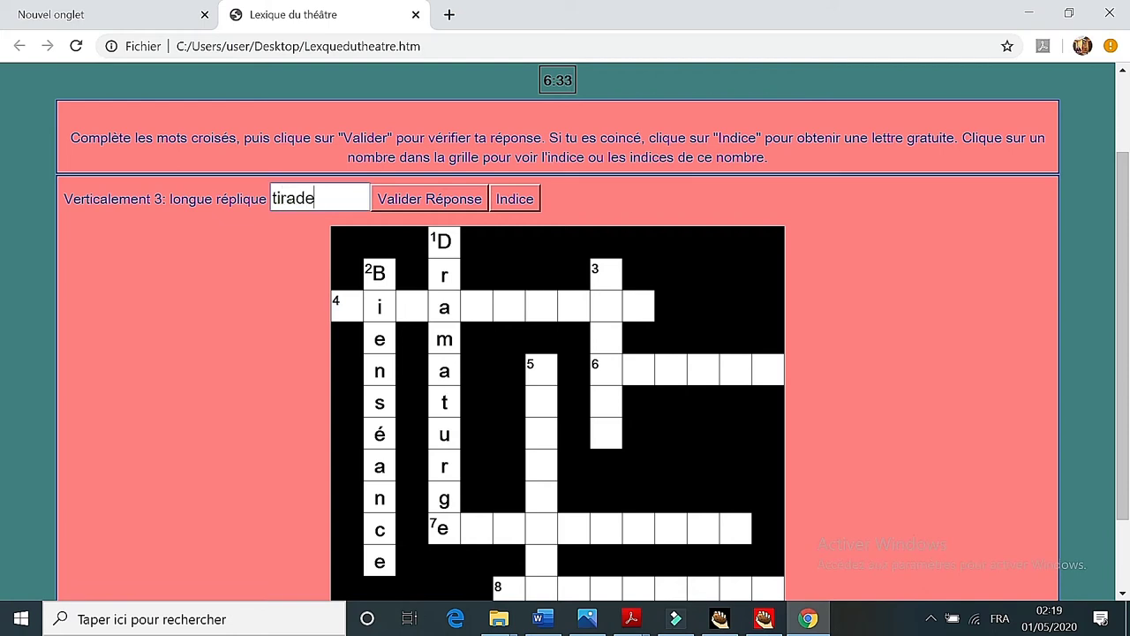
click(416, 204)
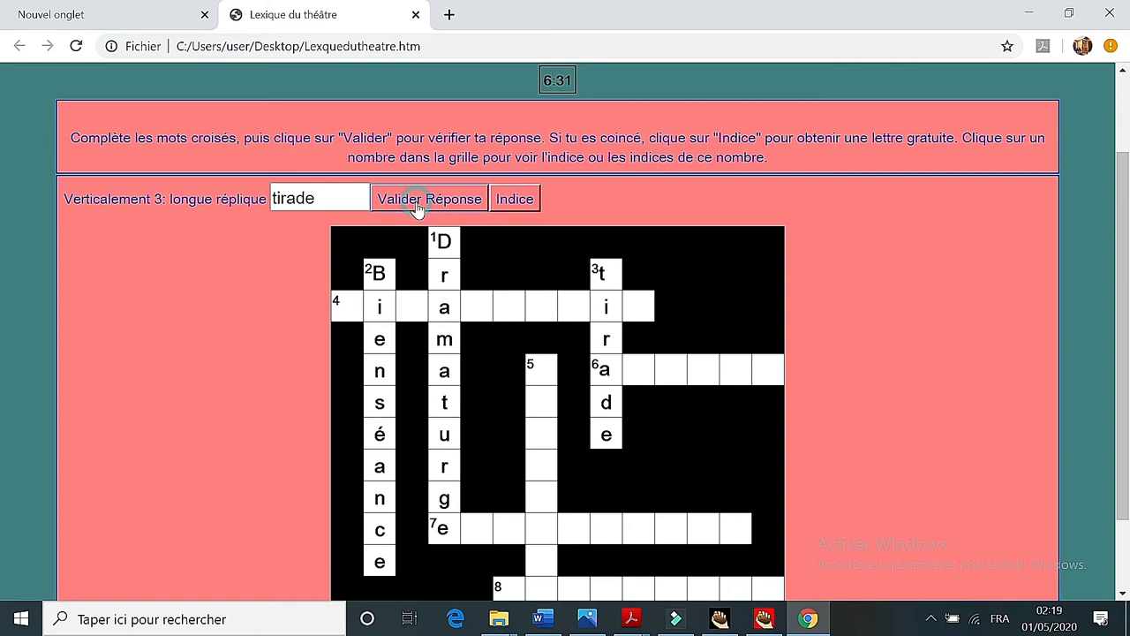
click(336, 304)
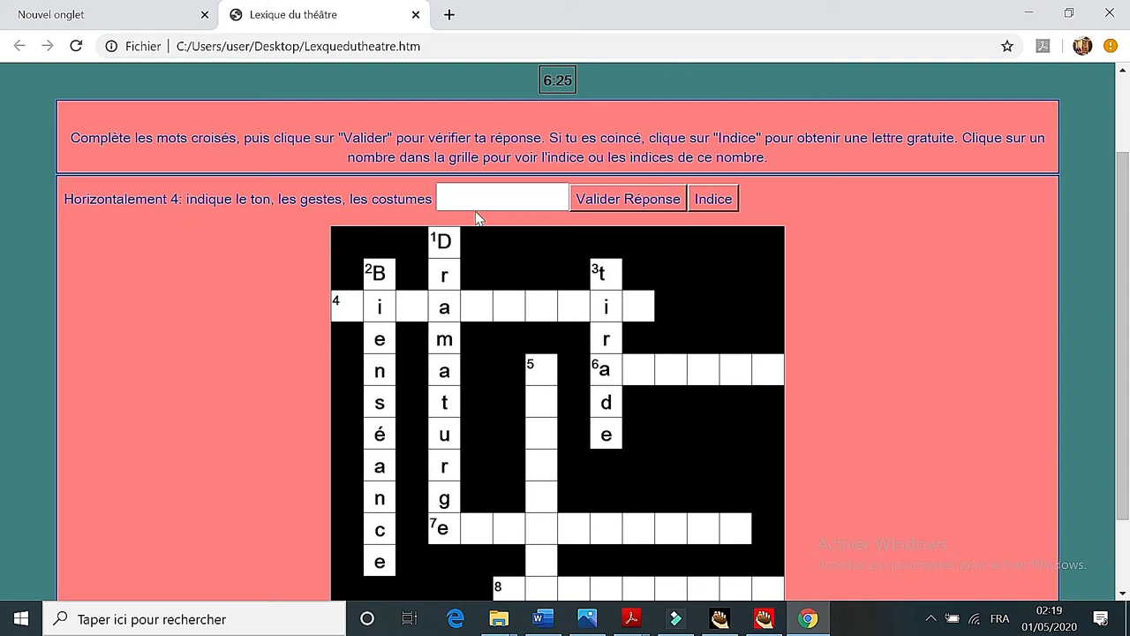
click(456, 196)
text(didascalie)
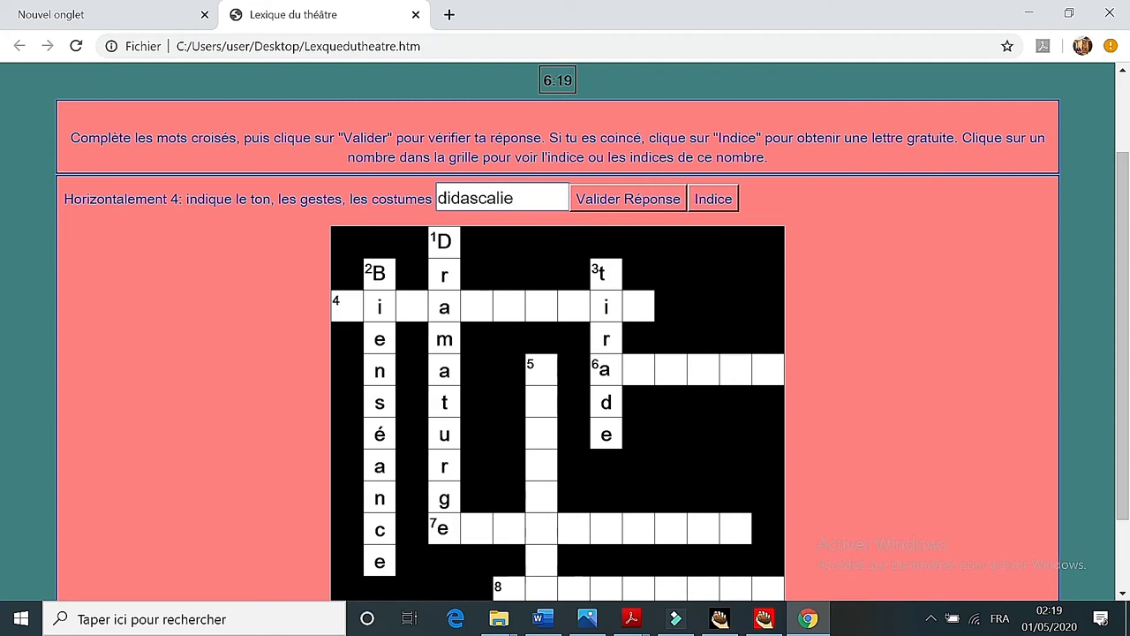
click(638, 206)
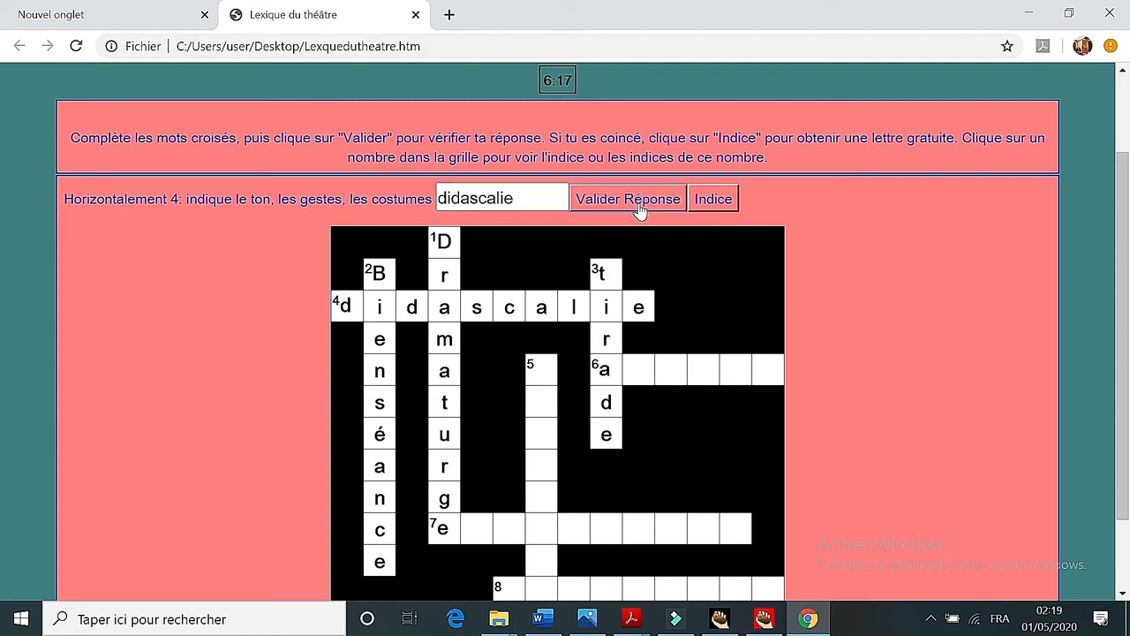
- Request letter hints for 5 down, then correct the entry to Monologue and validate it
click(530, 368)
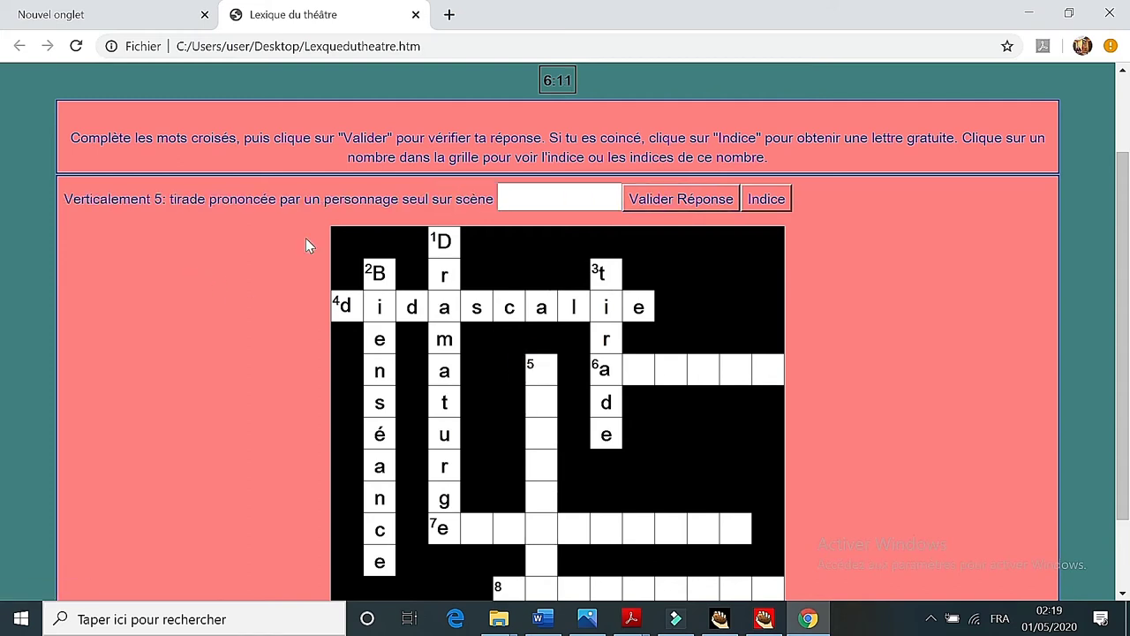
click(774, 212)
click(774, 210)
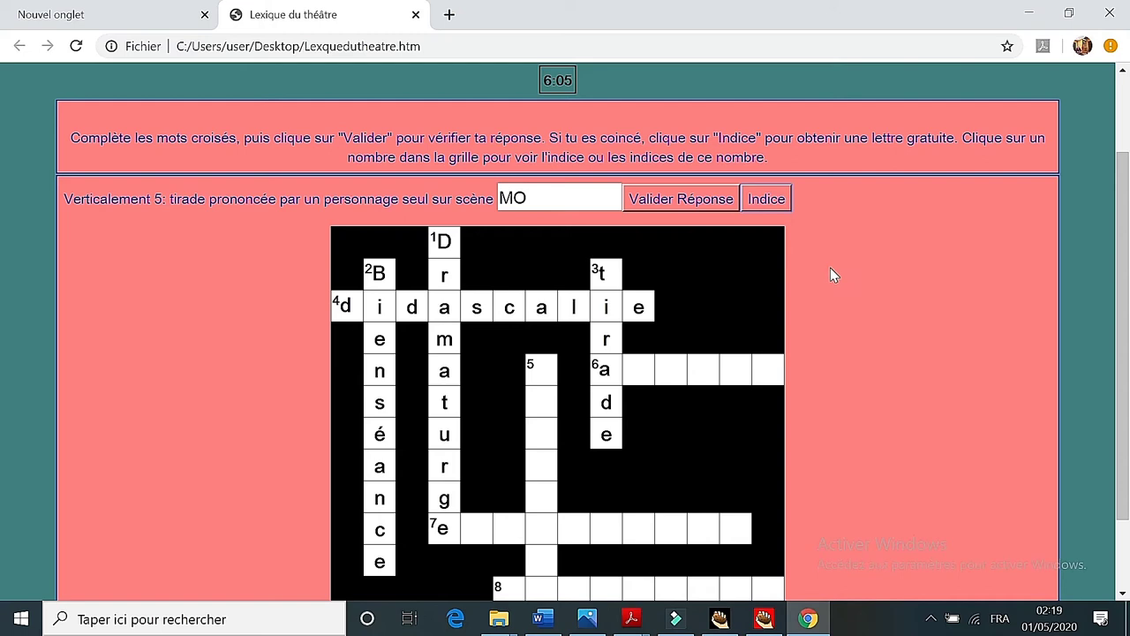
click(769, 205)
click(545, 199)
key(BackSpace)
key(BackSpace)
text(onol)
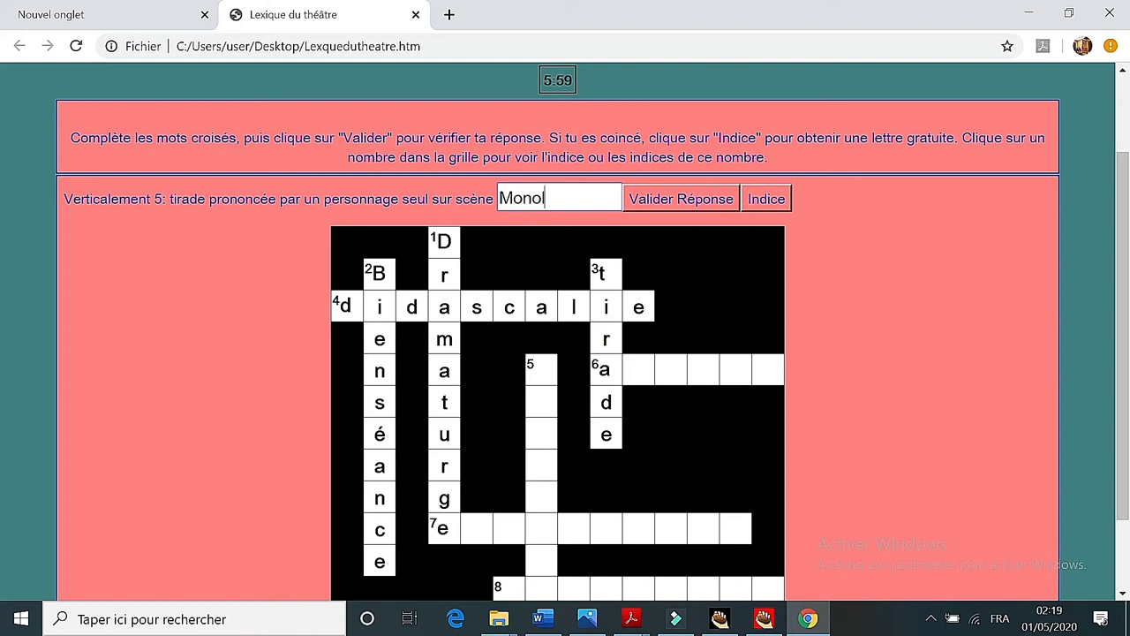
text(ogue)
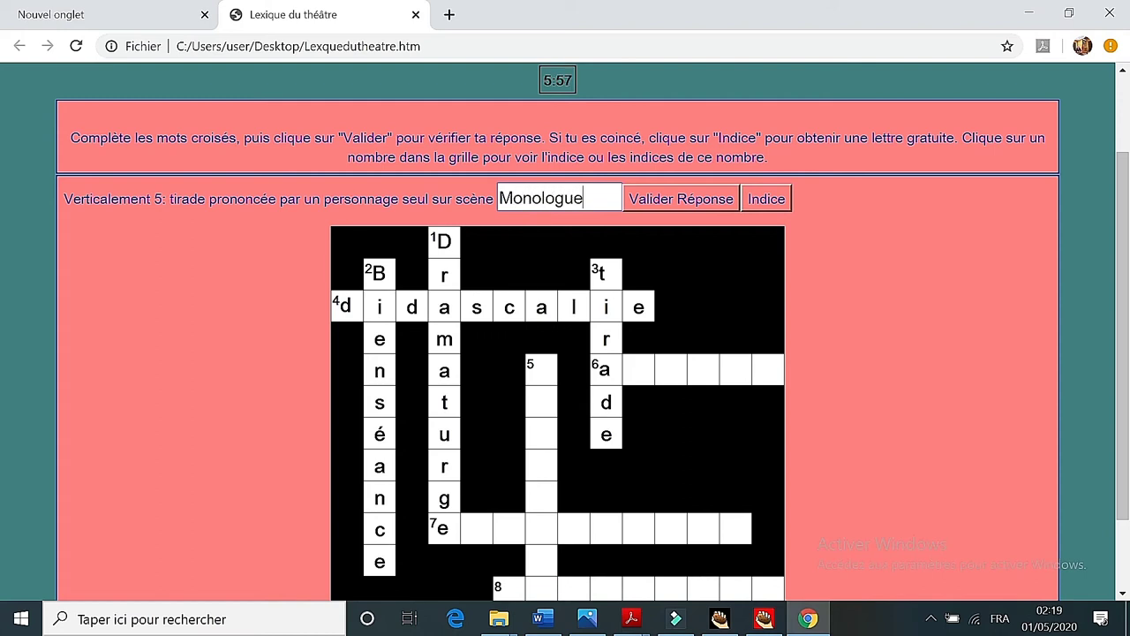
click(658, 199)
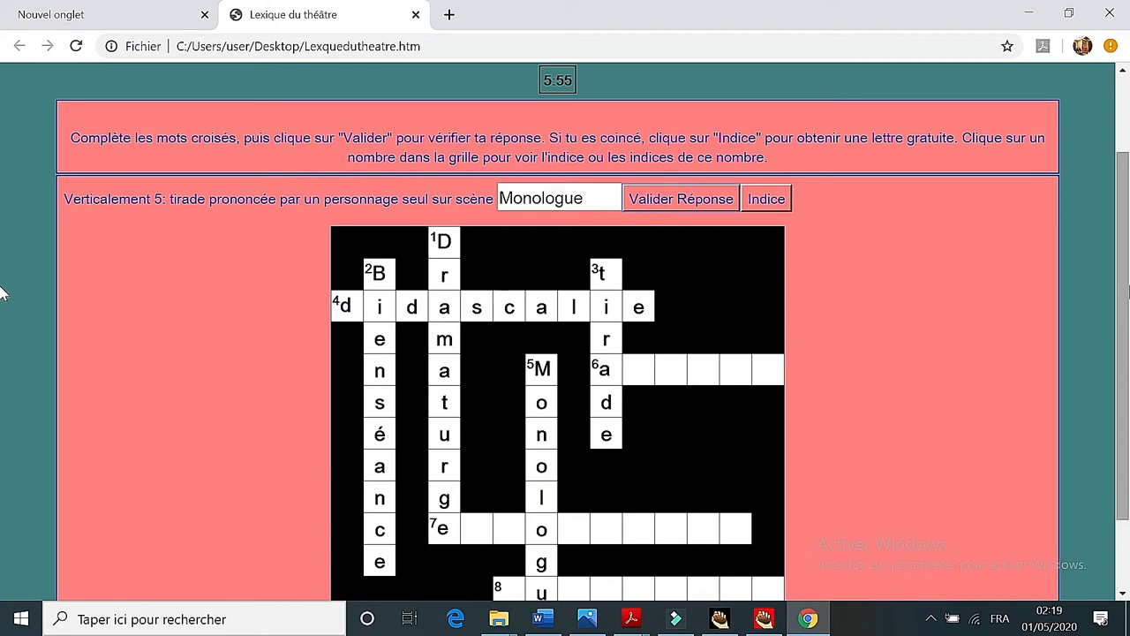
- Answer 6 across with aparté and 7 across with exposition, validating each word
scroll(1101, 328, down, 1)
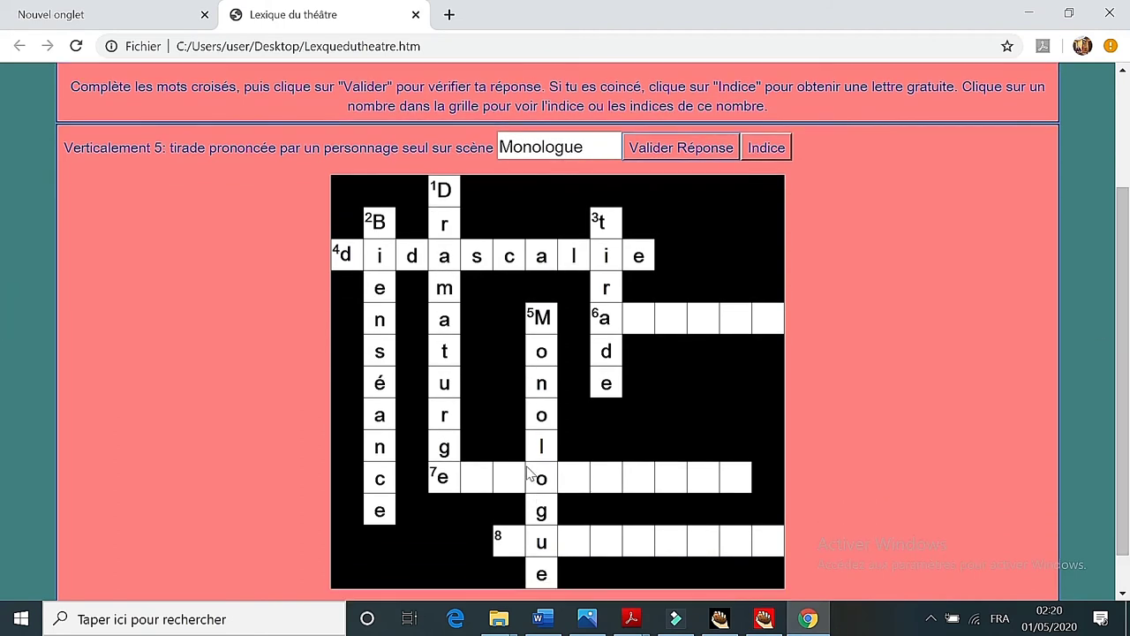
click(597, 321)
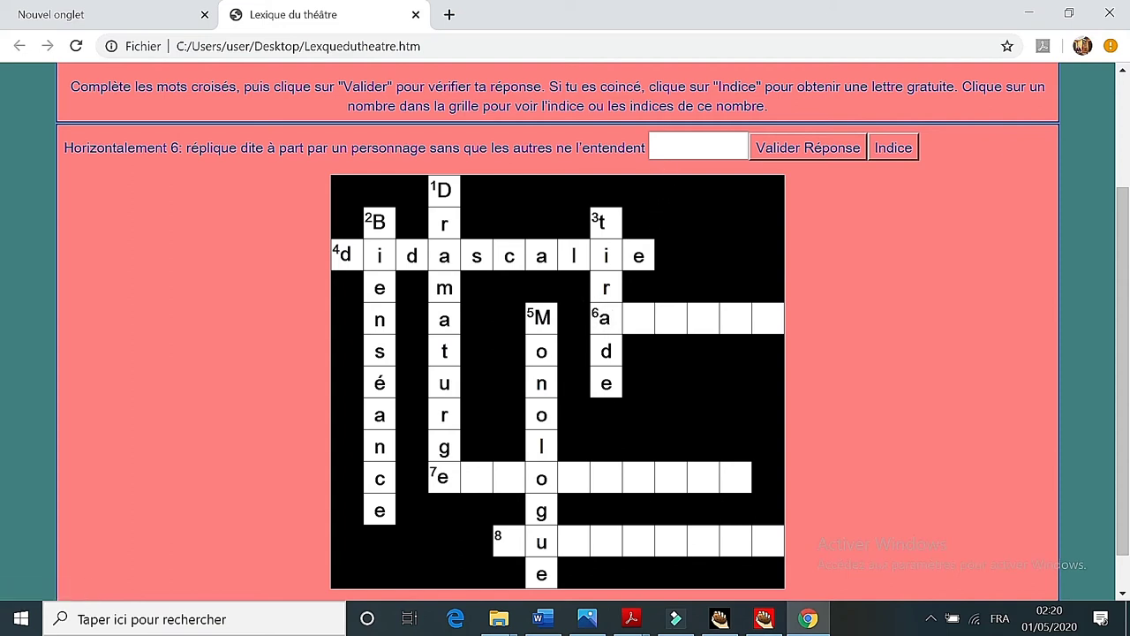
click(666, 149)
text(aparté)
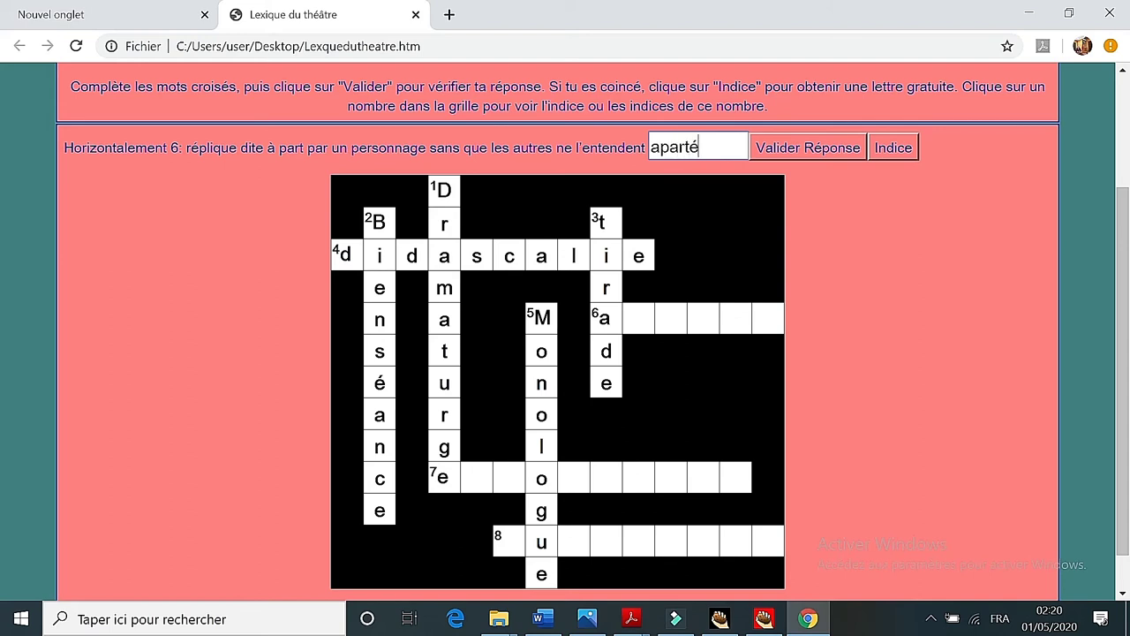
click(777, 155)
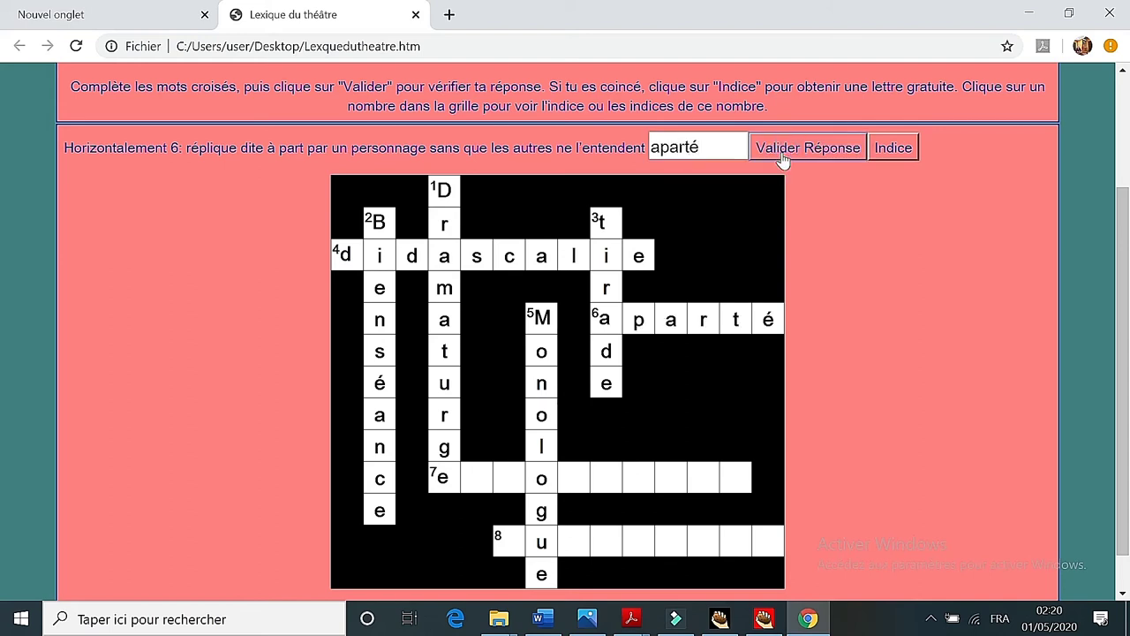
click(434, 475)
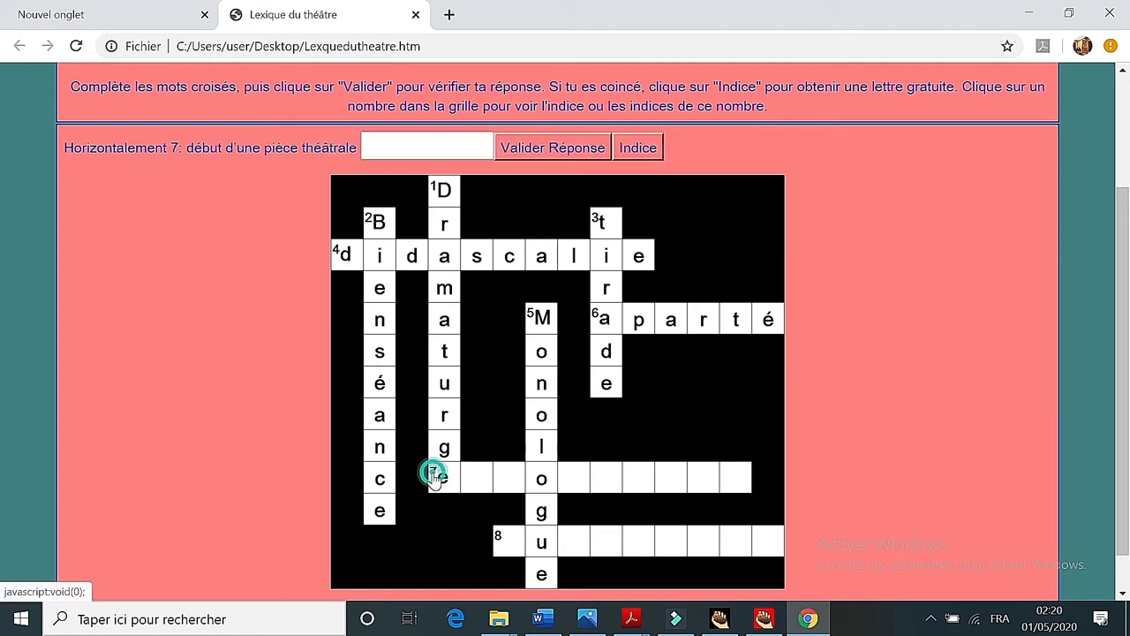
click(403, 146)
text(exposition)
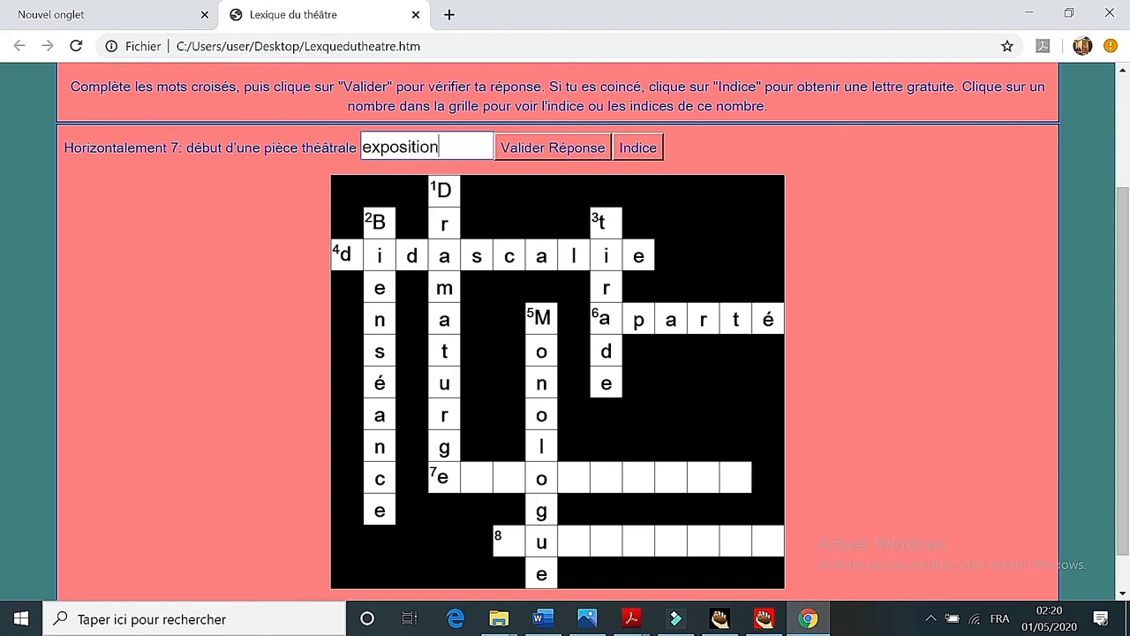
click(519, 152)
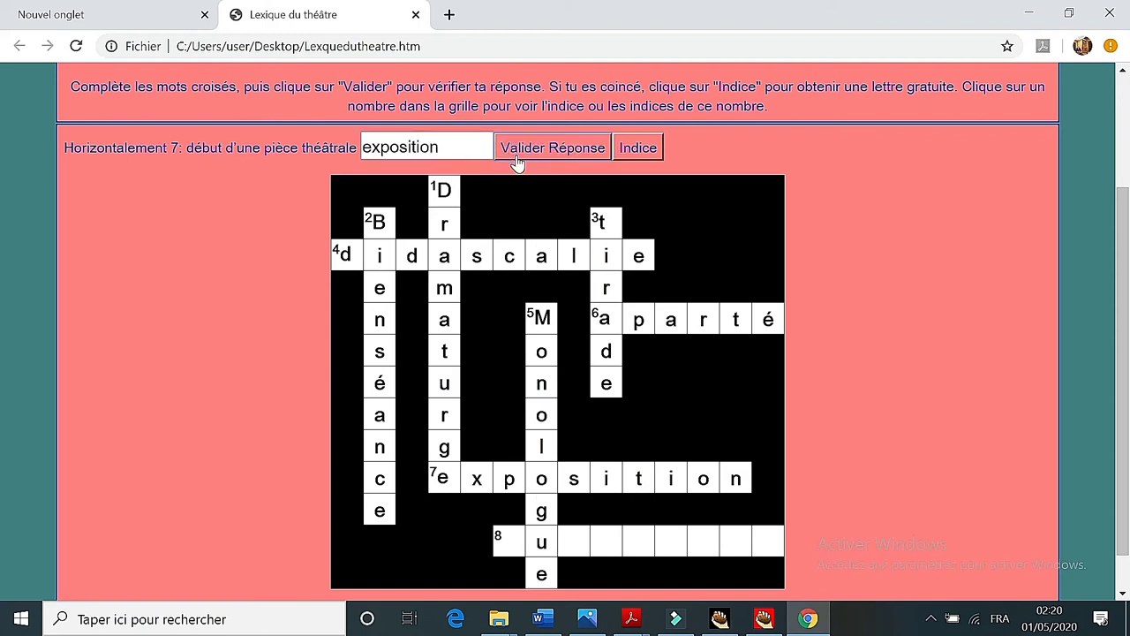
- Answer 8 across with quiproquo and validate the word
click(497, 538)
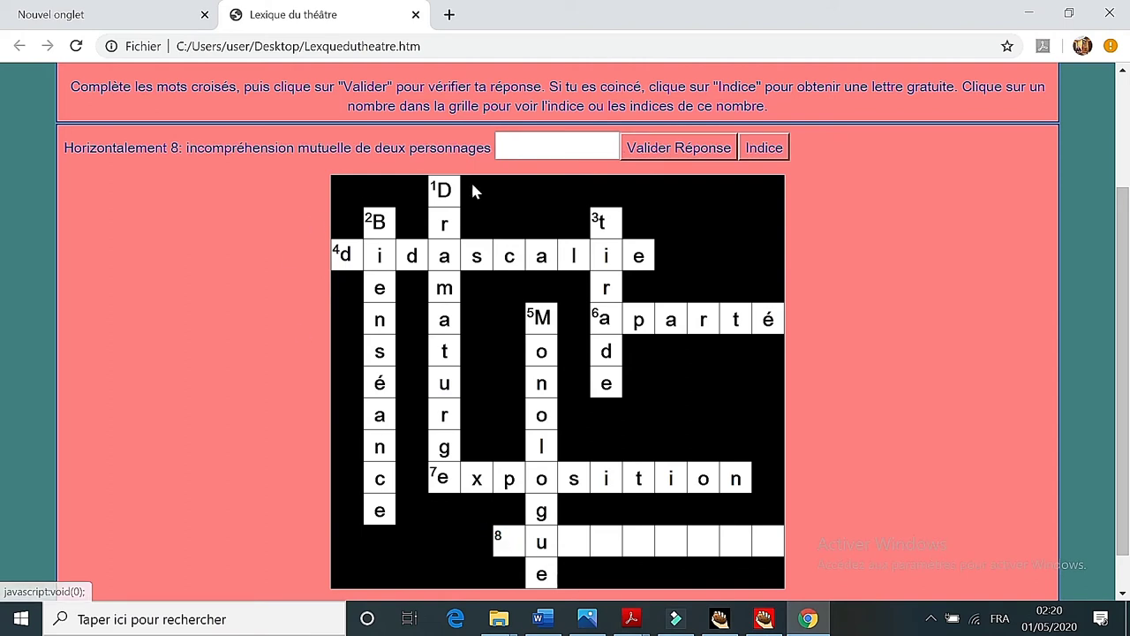
click(527, 145)
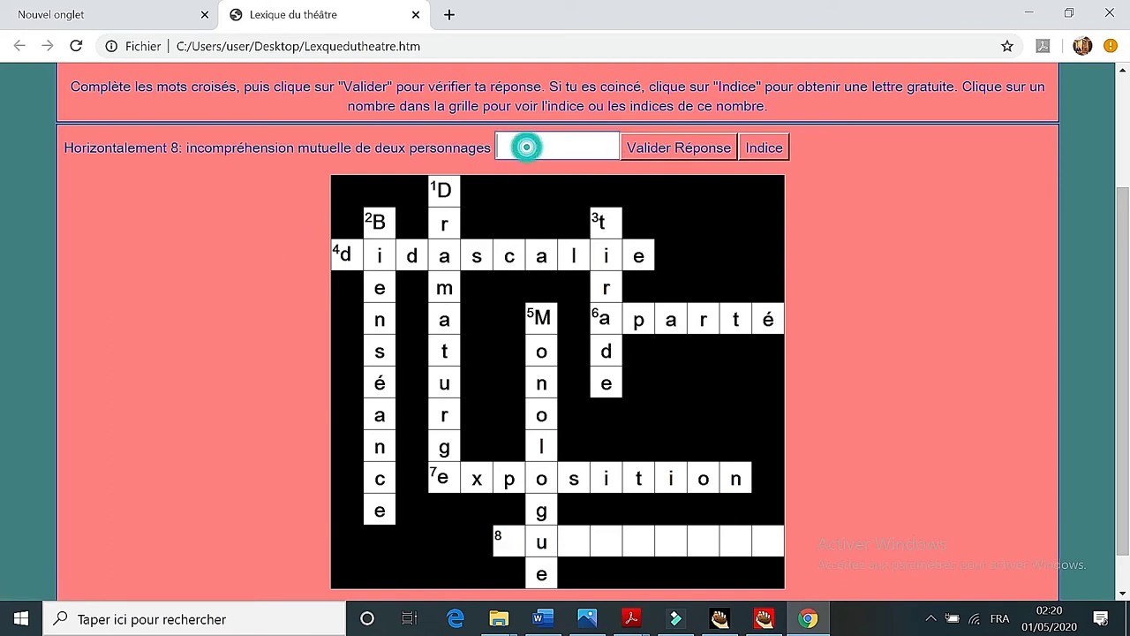
text(q)
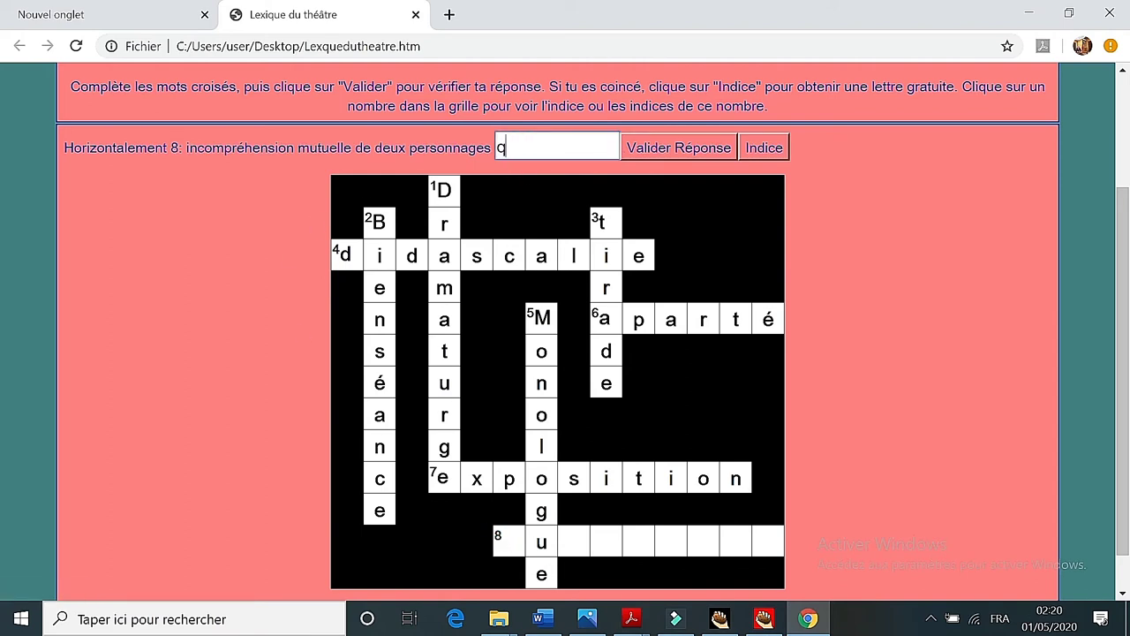
text(uiproquo)
click(663, 148)
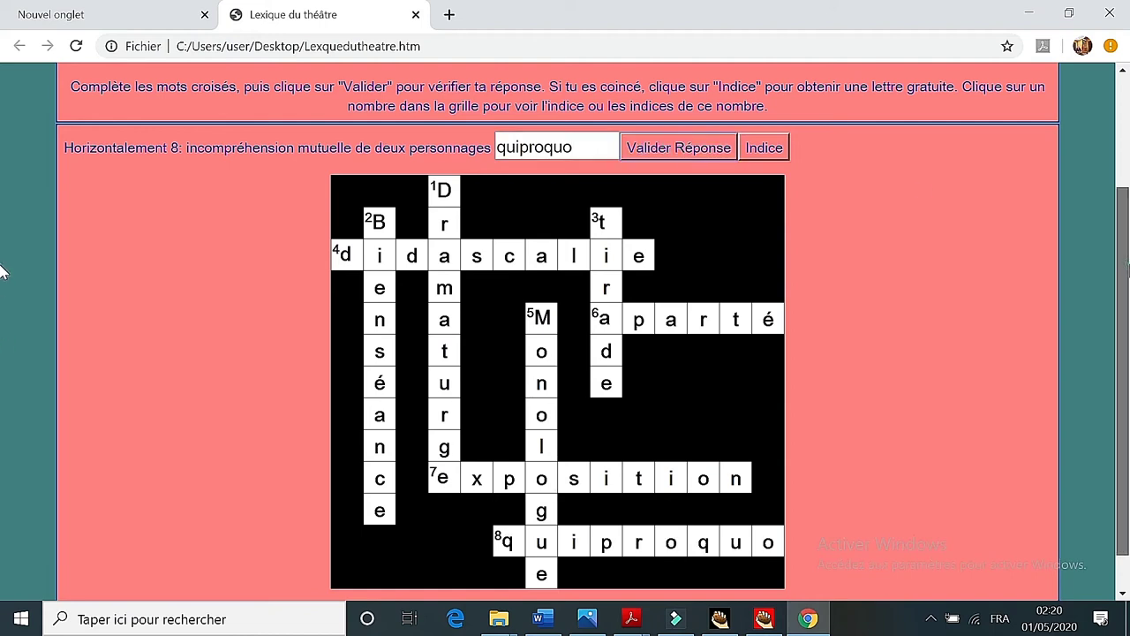
- Validate the whole completed crossword to get the feedback and final score
scroll(2, 357, down, 1)
click(558, 572)
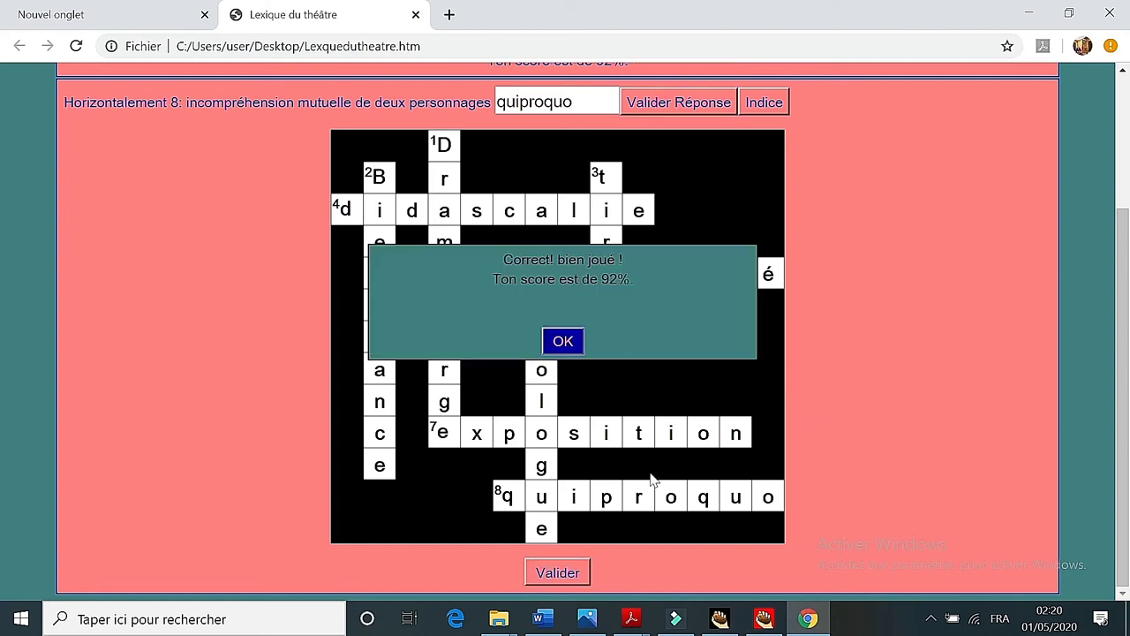
scroll(1, 407, up, 2)
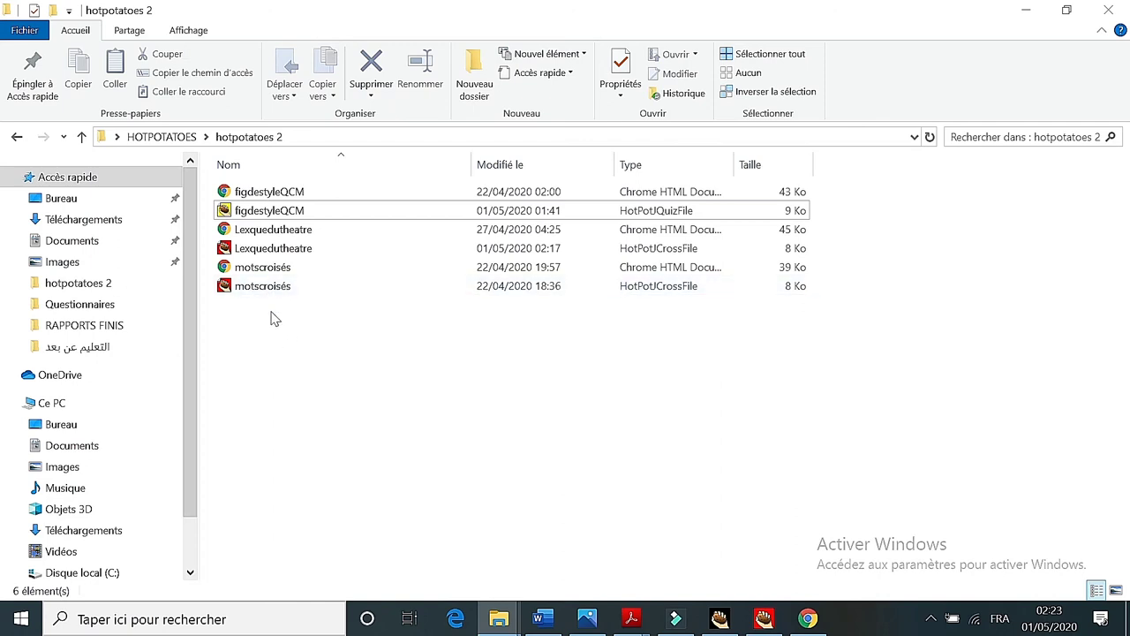
- Switch to File Explorer and select the Lexquedutheatre HTML document in the hotpotatoes 2 folder
click(228, 233)
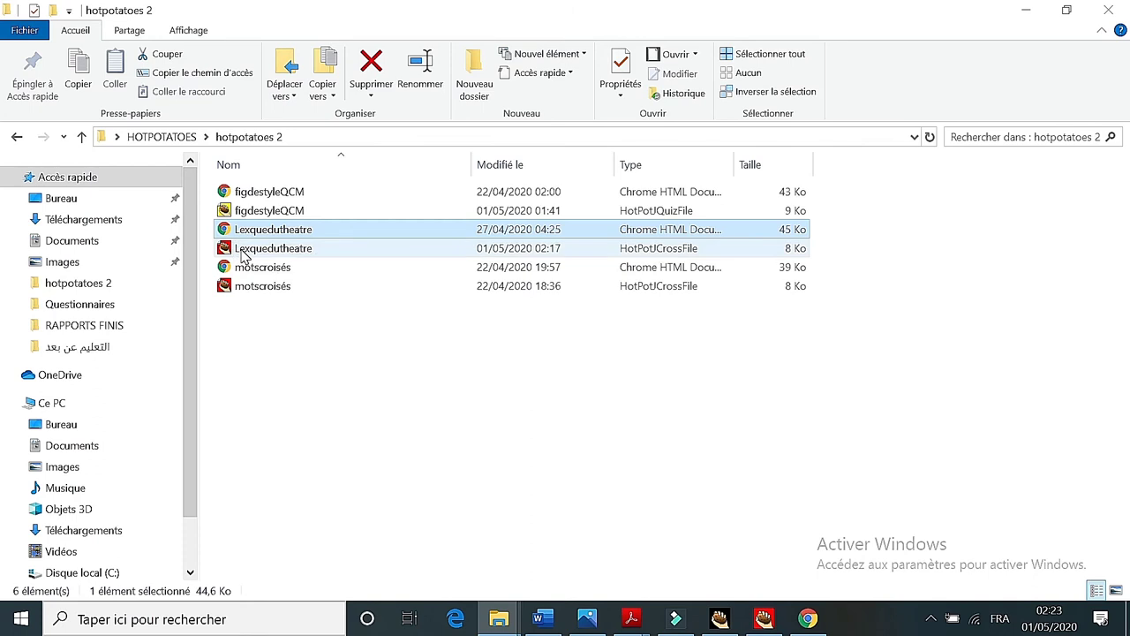
- Open the Lexquedutheatre HTML document, not the JCross file of the same name, in Bloc-notes to show its source code
click(240, 253)
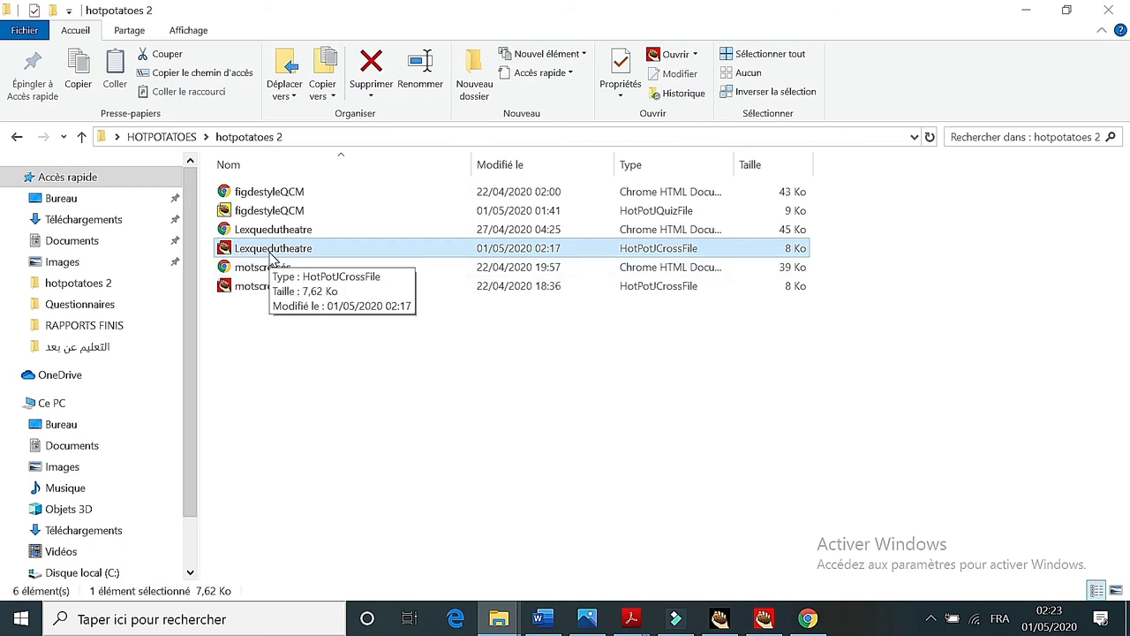
click(265, 232)
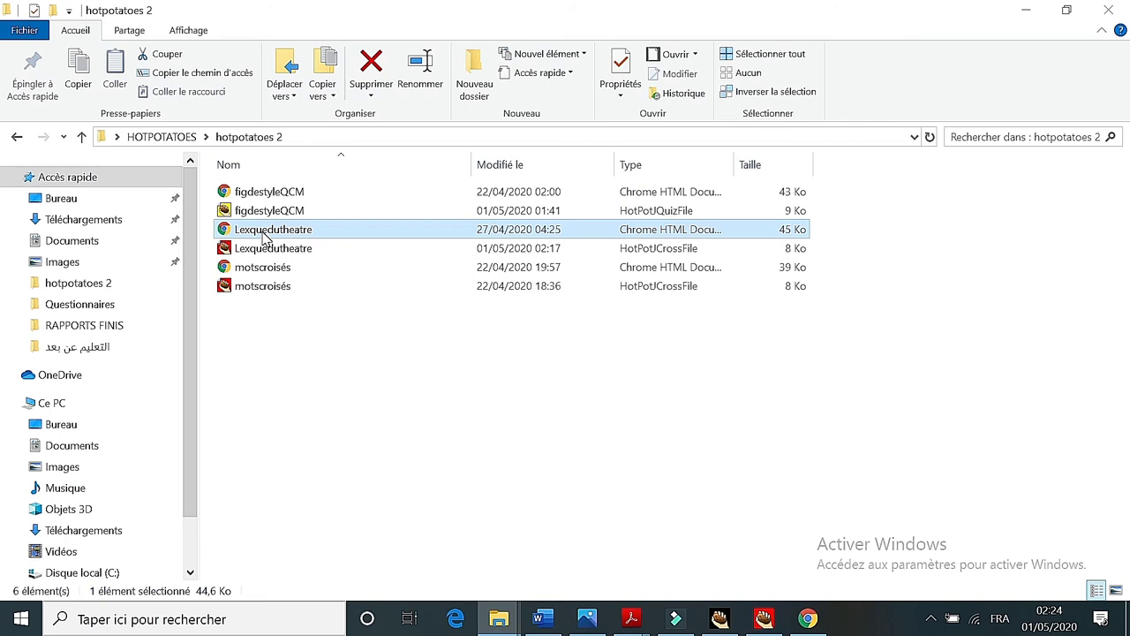
double_click(262, 231)
right_click(262, 232)
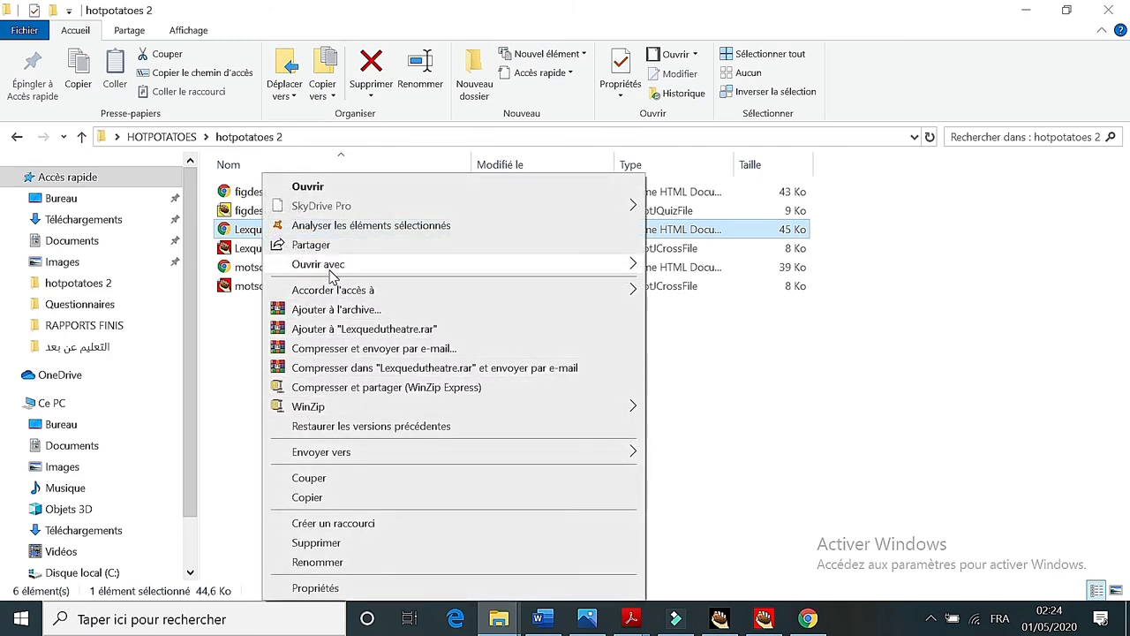
mouse_move(336, 270)
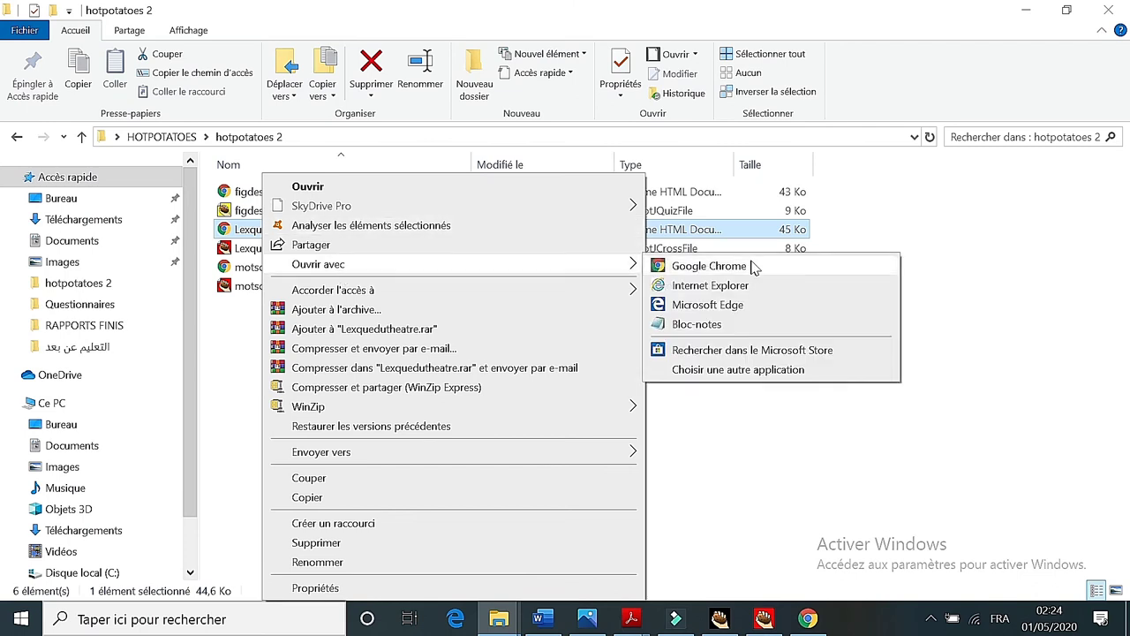
click(697, 326)
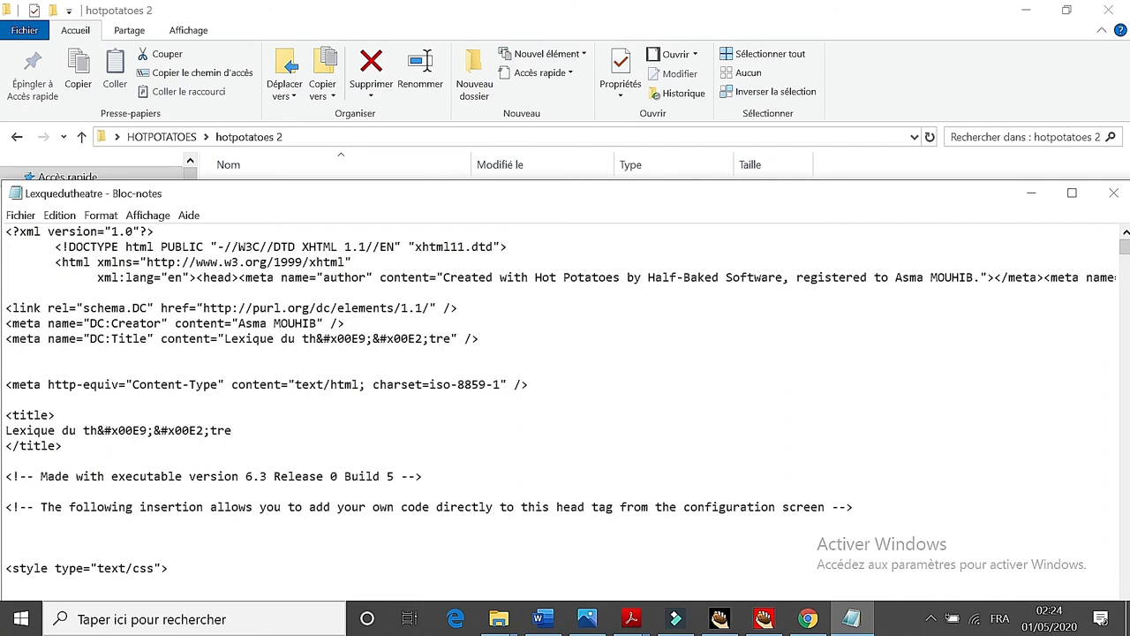
- Select the entire HTML source code of Lexquedutheatre and copy it
click(59, 216)
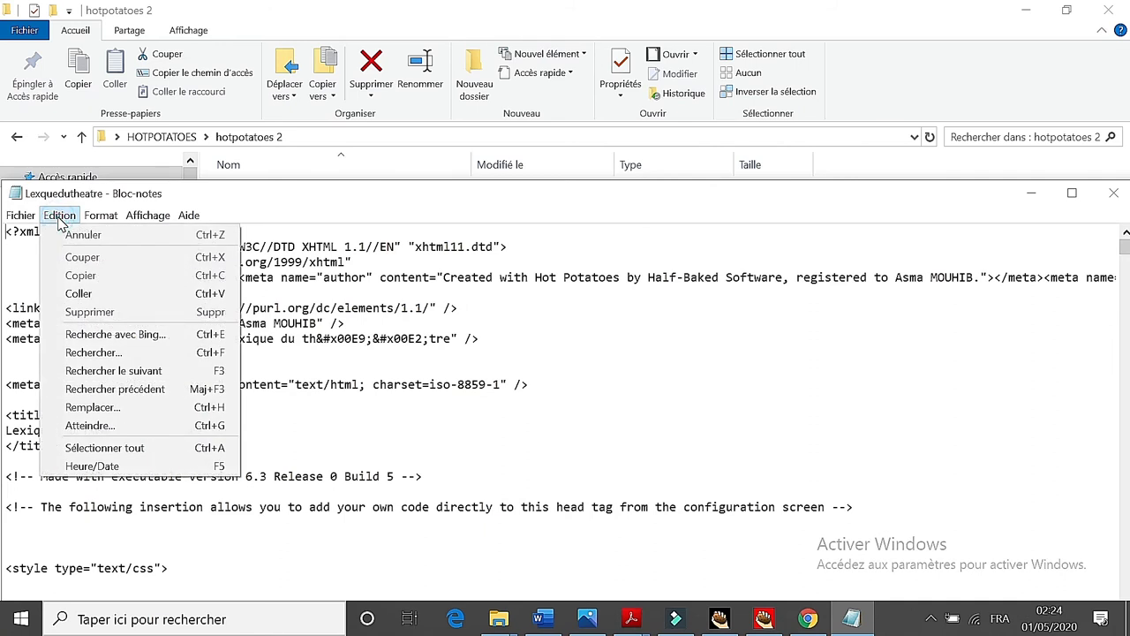
click(88, 456)
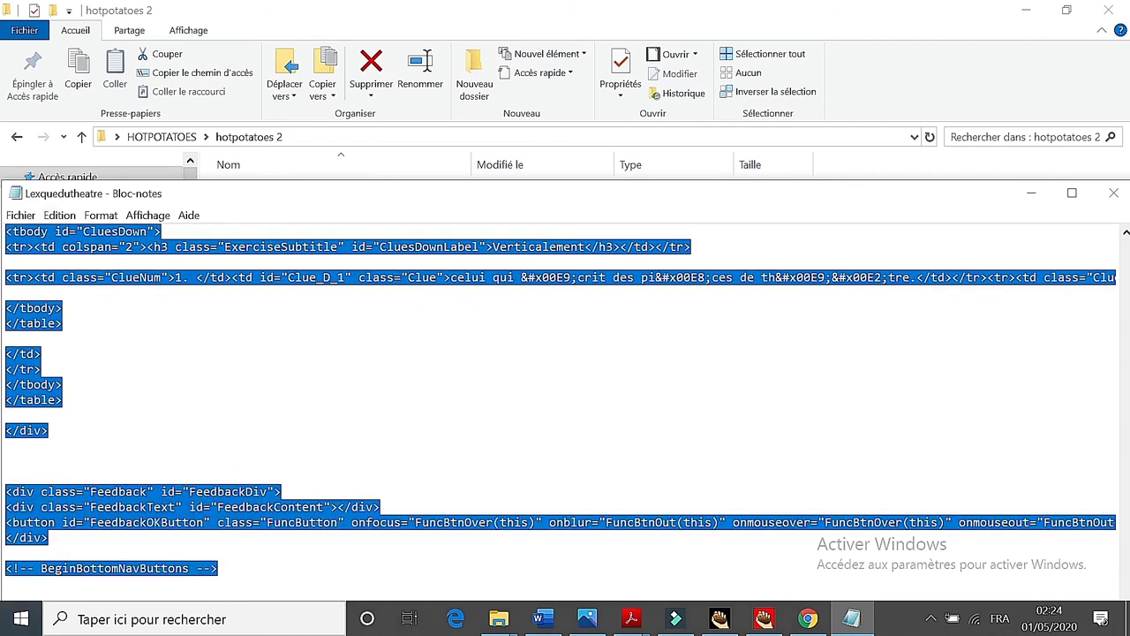
right_click(151, 291)
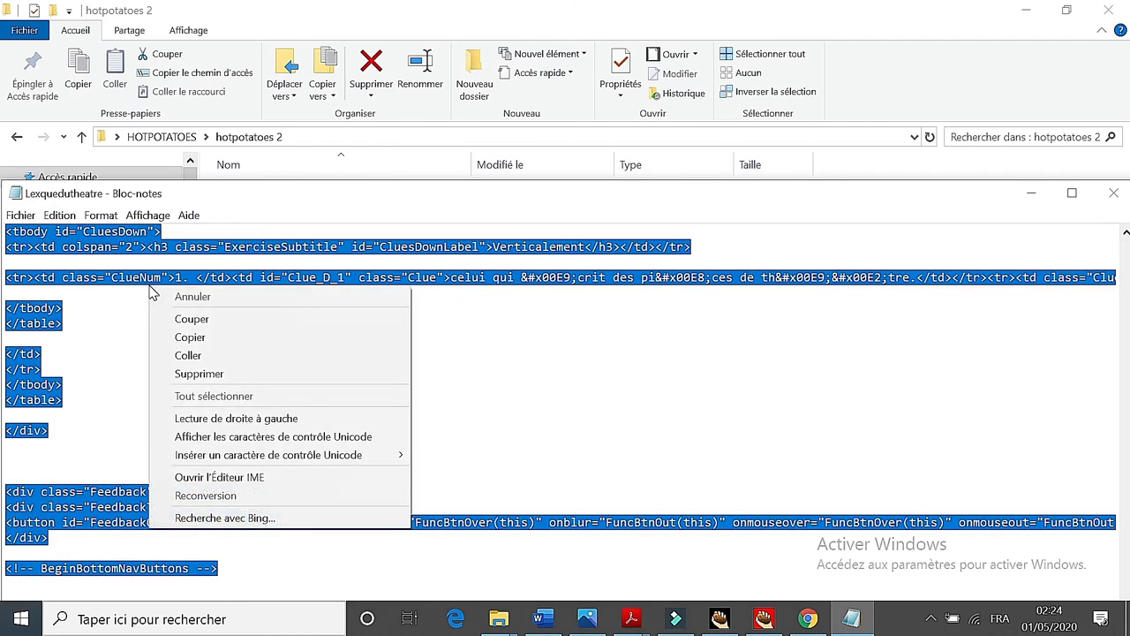
click(198, 338)
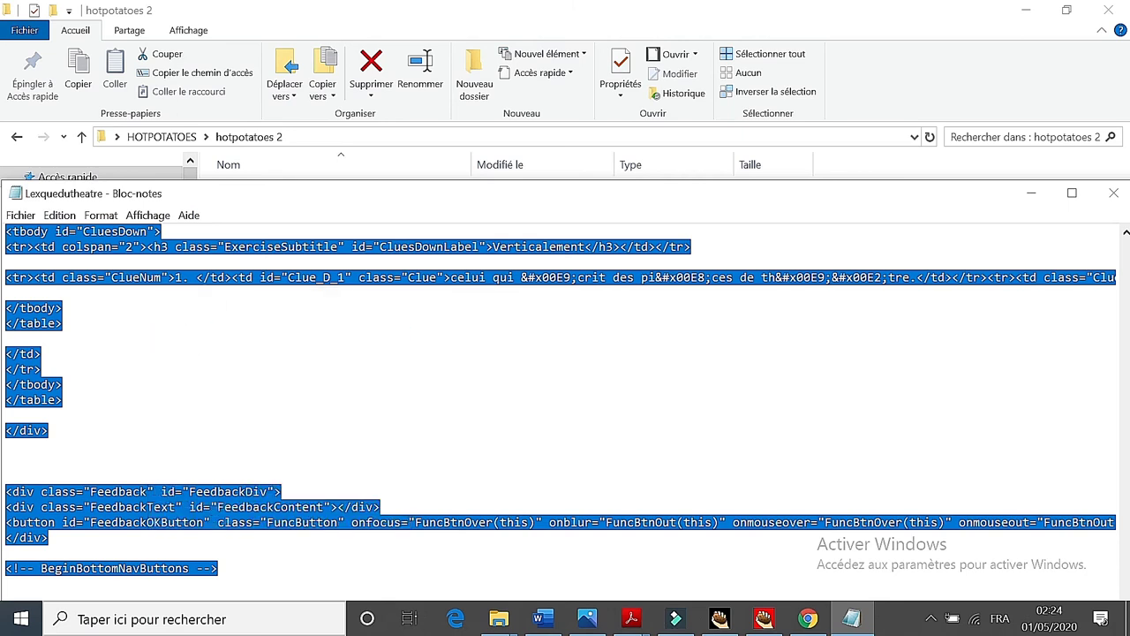
- Switch to the Overblog dashboard in Chrome and start a new article, bringing its empty content editor into view
click(808, 621)
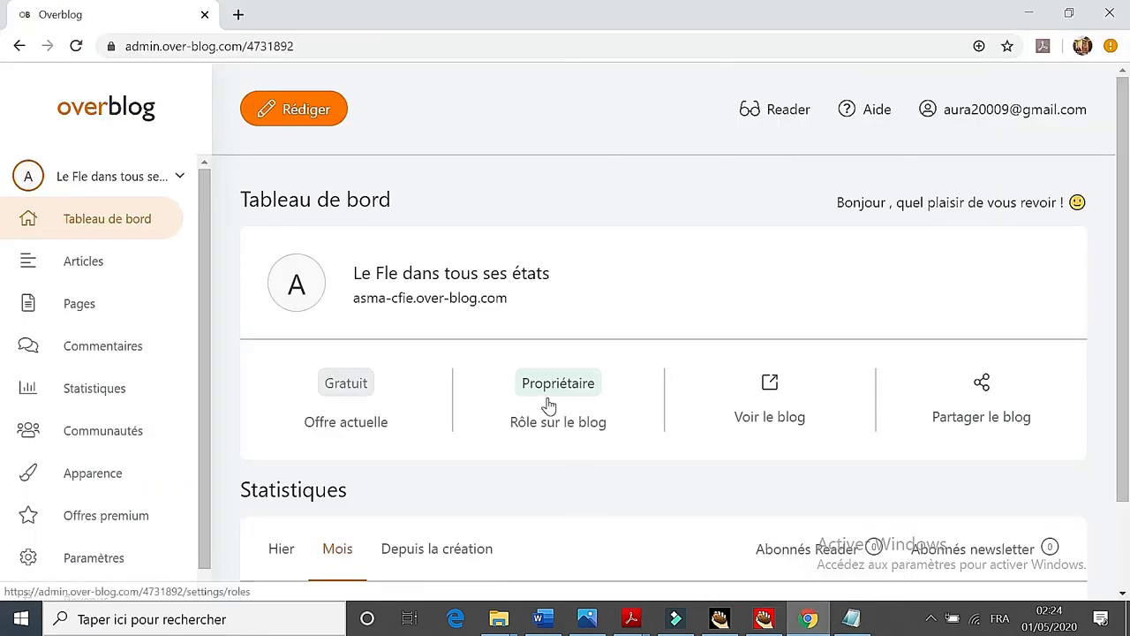
click(75, 264)
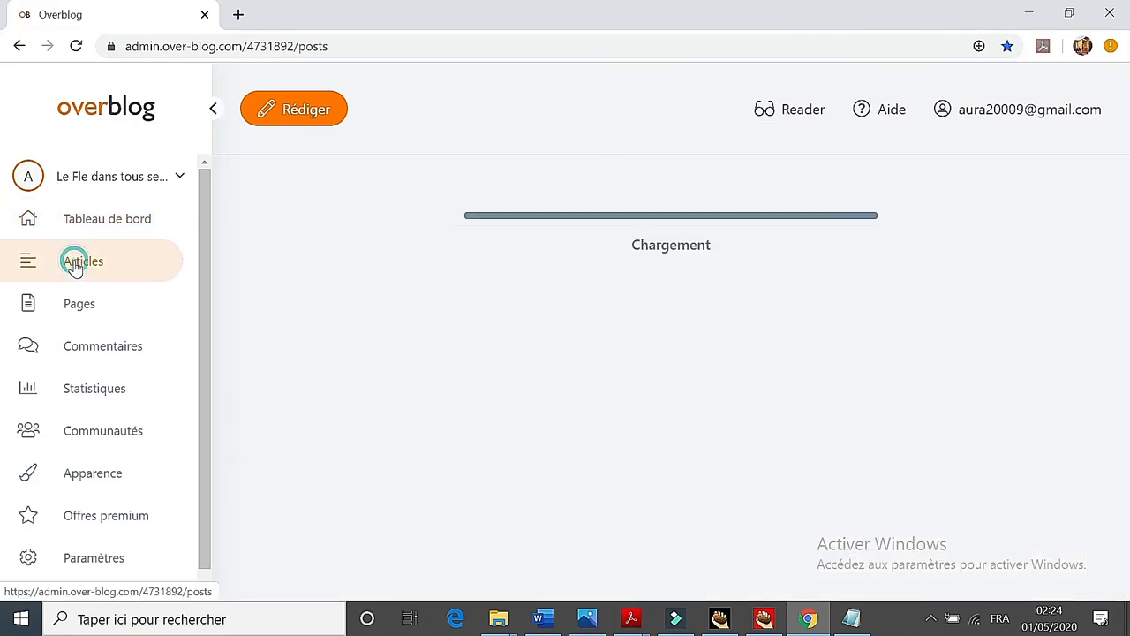
click(276, 115)
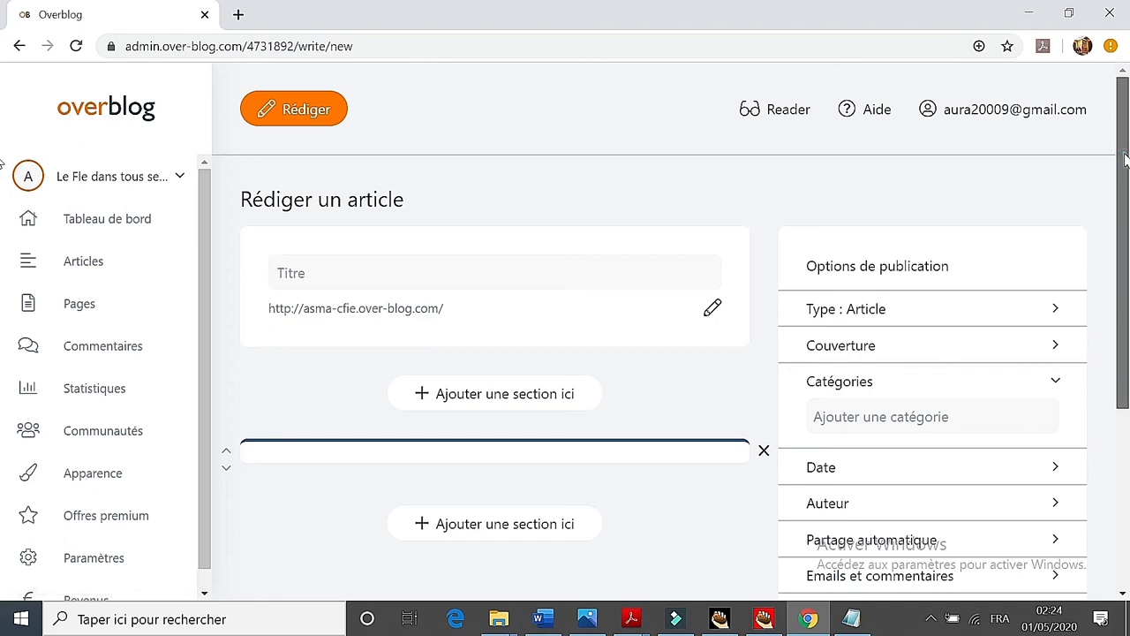
scroll(5, 203, down, 1)
scroll(4, 247, down, 3)
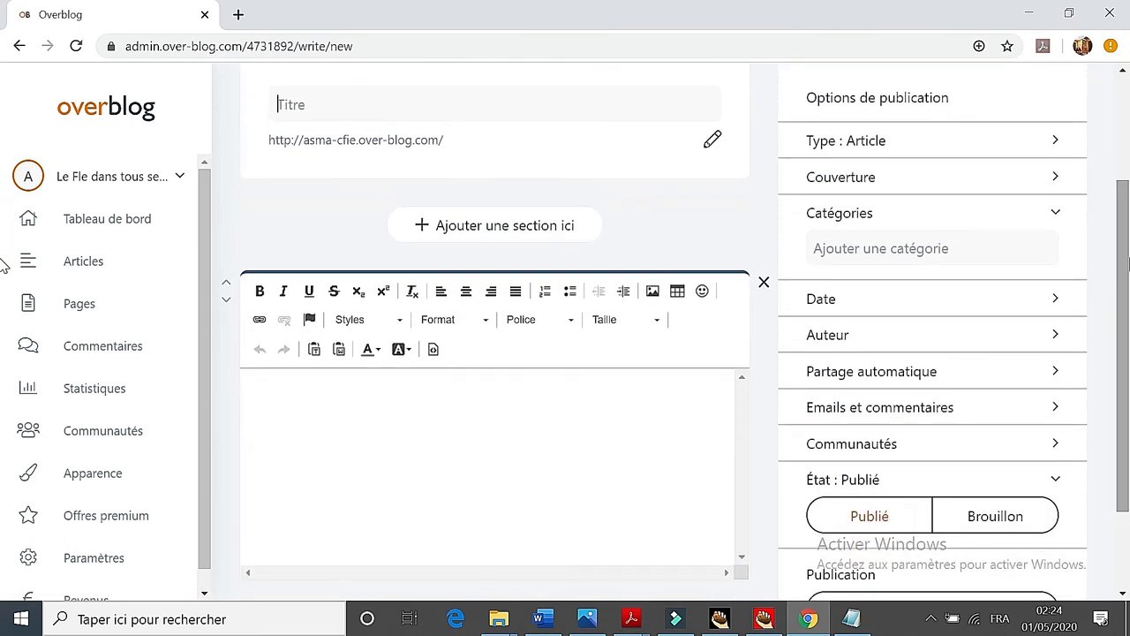